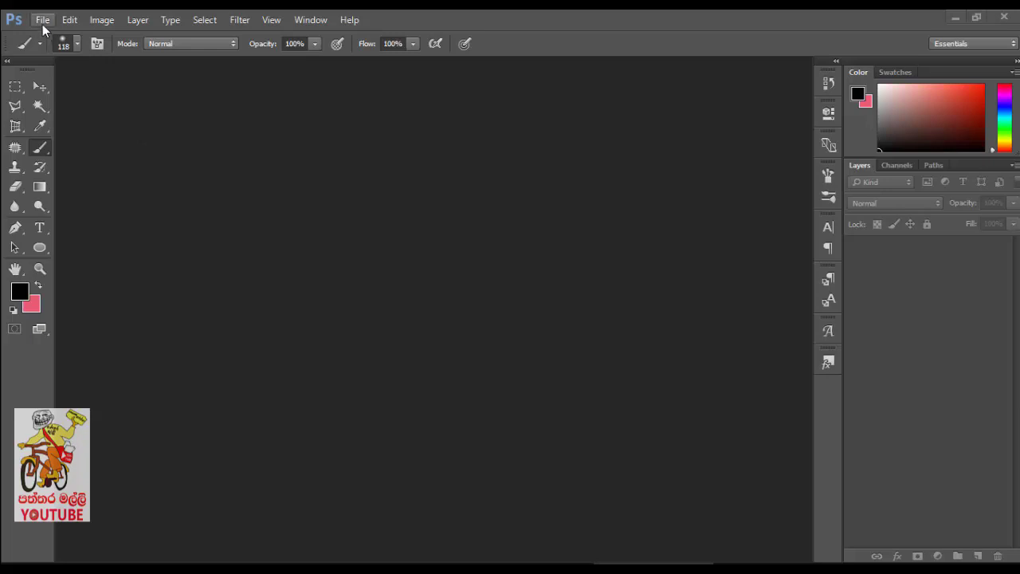
Start a Contact Sheet II using the Desktop '10 images' folder as the source.
{"action": "left_click", "coordinate": [42, 20]}
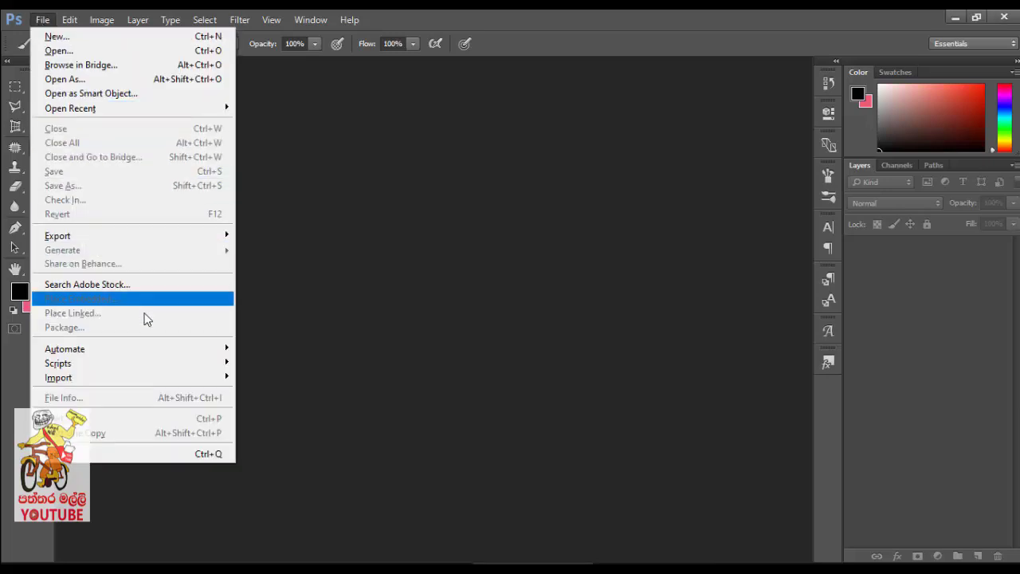
{"action": "mouse_move", "coordinate": [64, 349]}
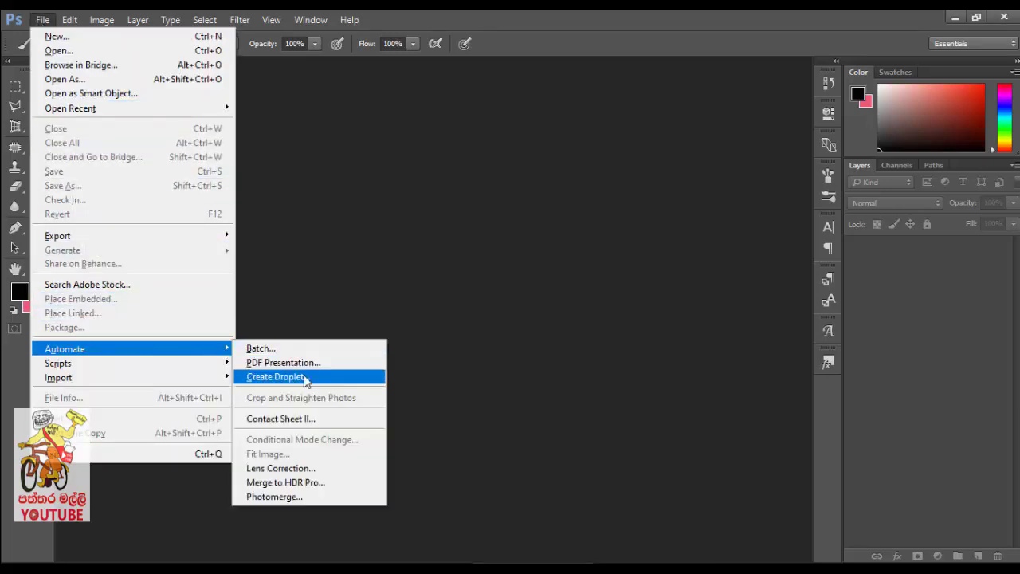
{"action": "left_click", "coordinate": [327, 423]}
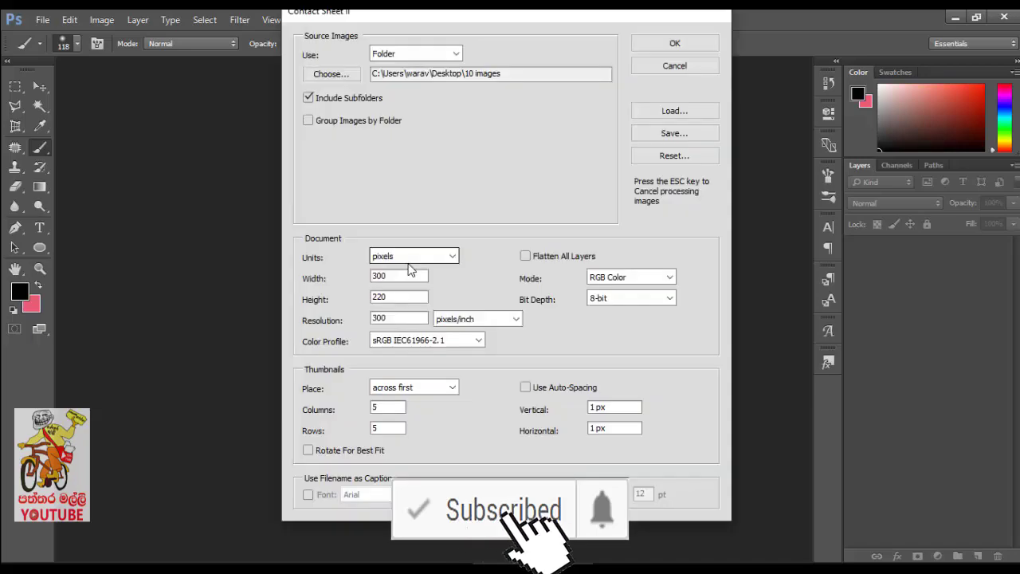
{"action": "left_click_drag", "start_coordinate": [522, 20], "coordinate": [467, 51]}
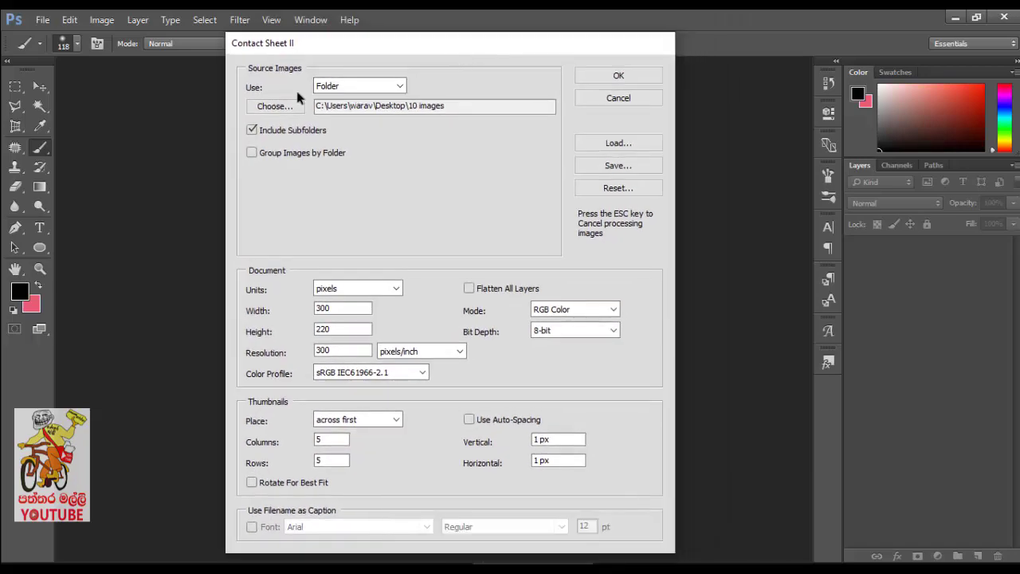
{"action": "left_click", "coordinate": [383, 85]}
{"action": "left_click", "coordinate": [374, 112]}
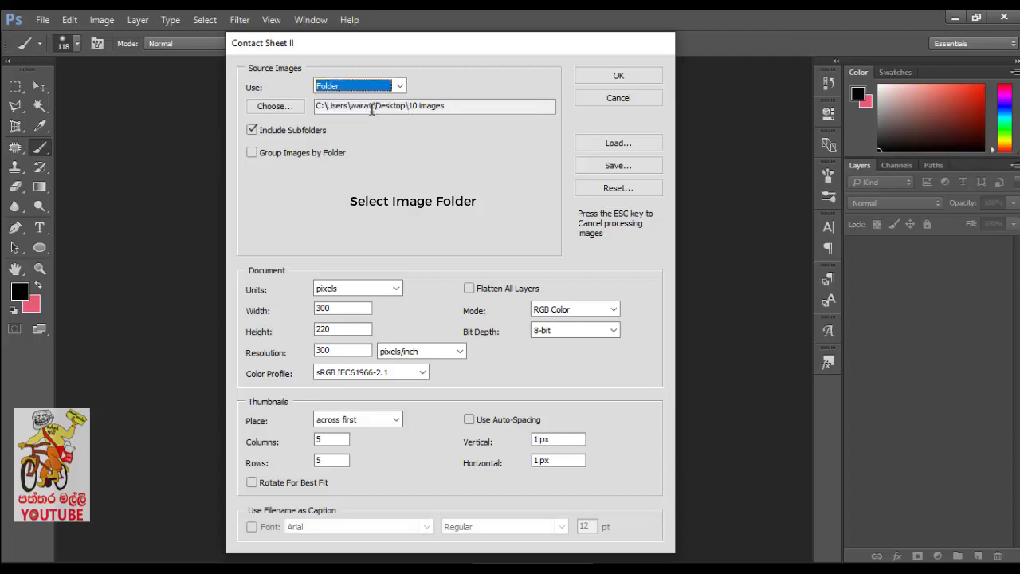
{"action": "left_click", "coordinate": [276, 108]}
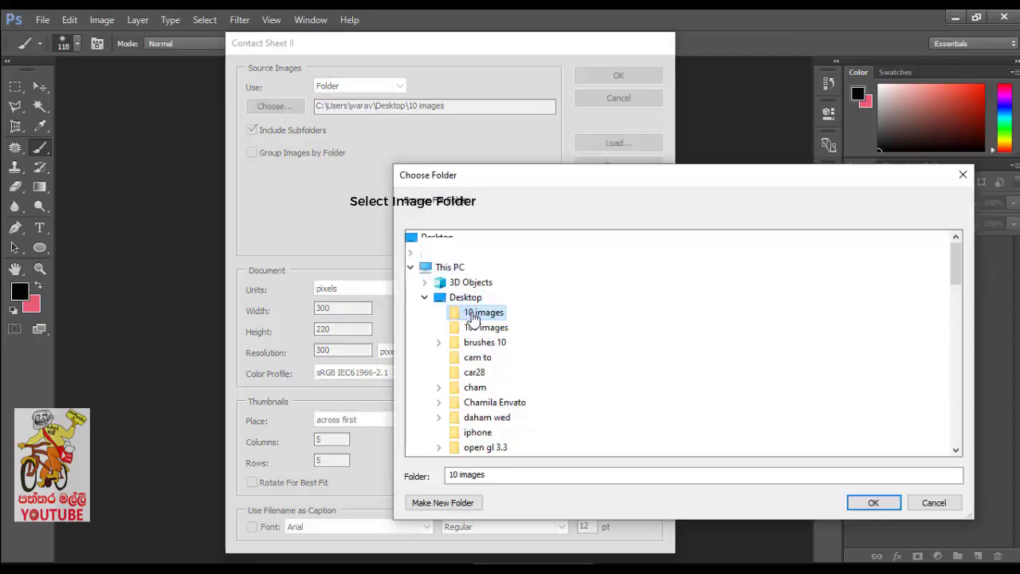
{"action": "left_click", "coordinate": [871, 503]}
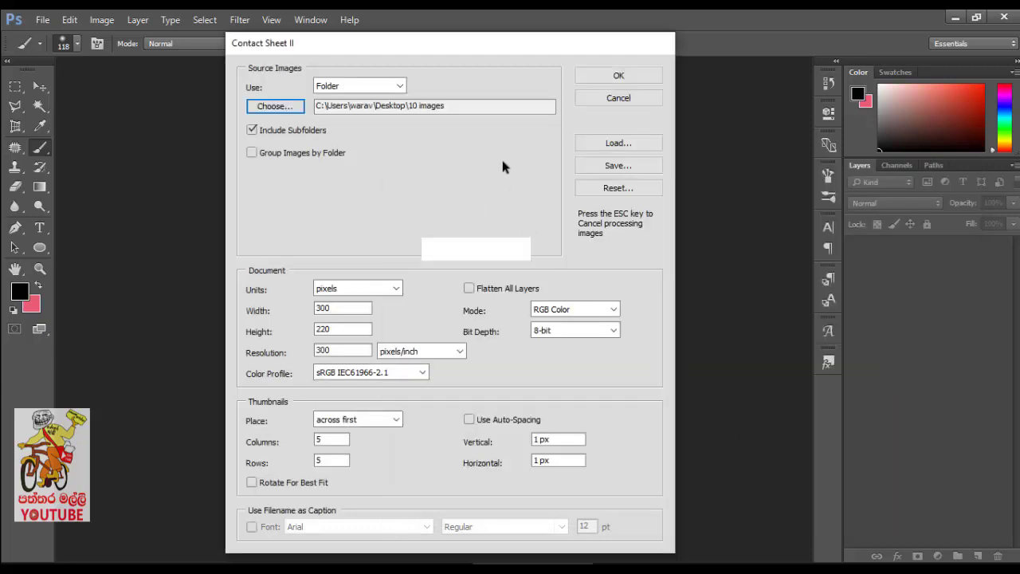
Keep pixel units, 300 × 220 size, 300 resolution, sRGB profile and unflattened layers.
{"action": "left_click", "coordinate": [395, 288]}
{"action": "left_click", "coordinate": [397, 291]}
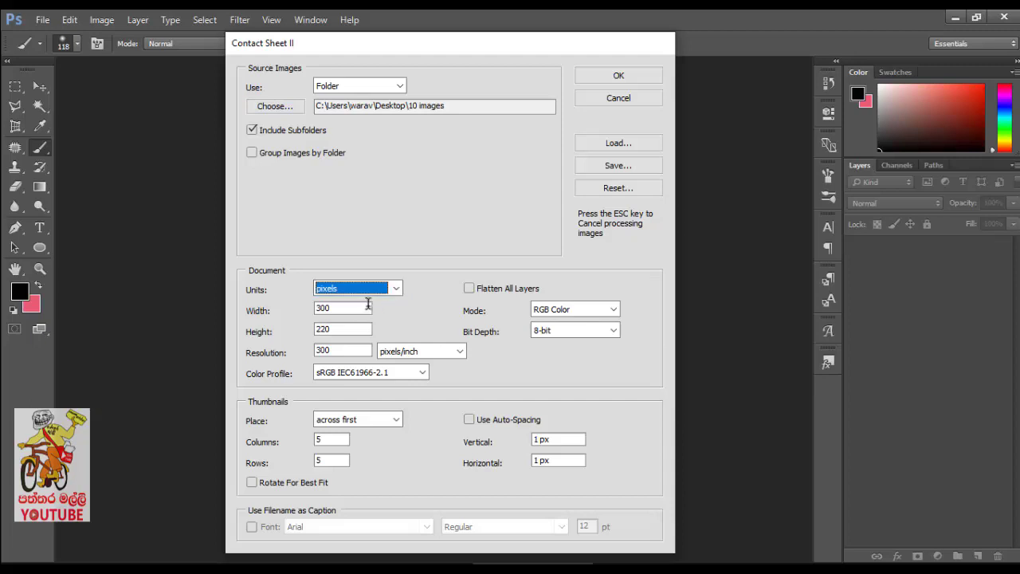
{"action": "key", "text": "Tab"}
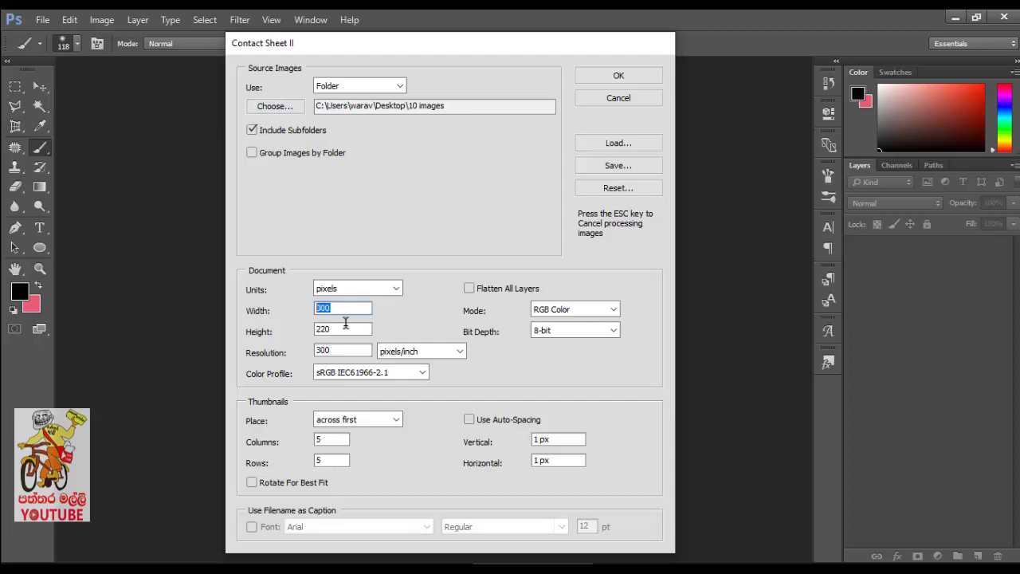
{"action": "key", "text": "Tab"}
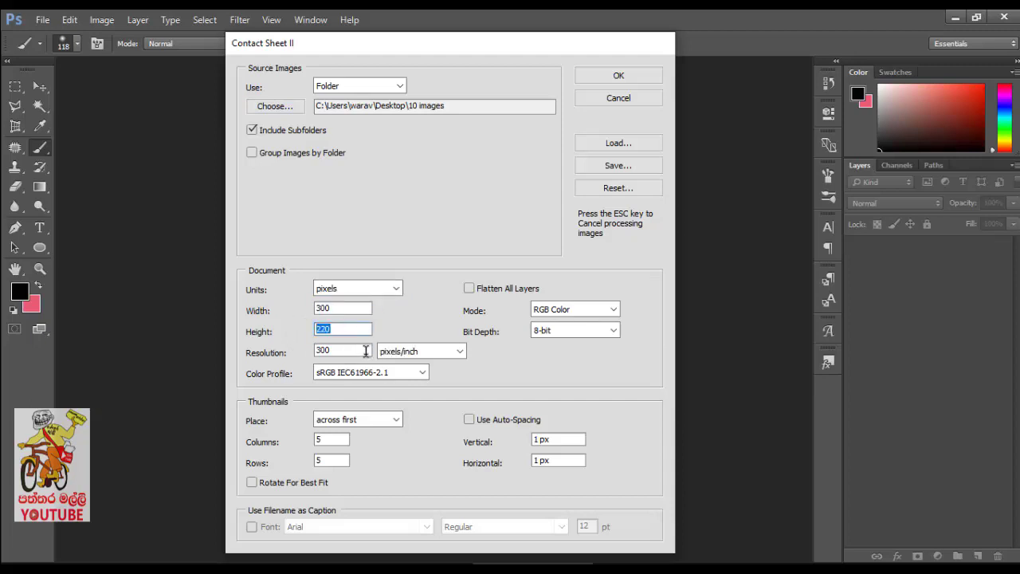
{"action": "key", "text": "Tab"}
{"action": "left_click", "coordinate": [422, 373]}
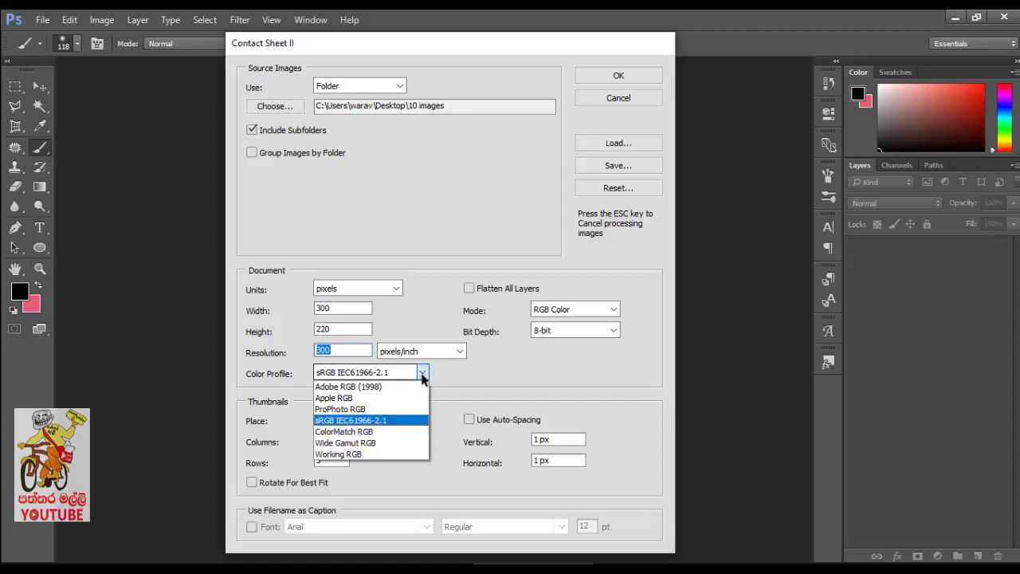
{"action": "left_click", "coordinate": [422, 373]}
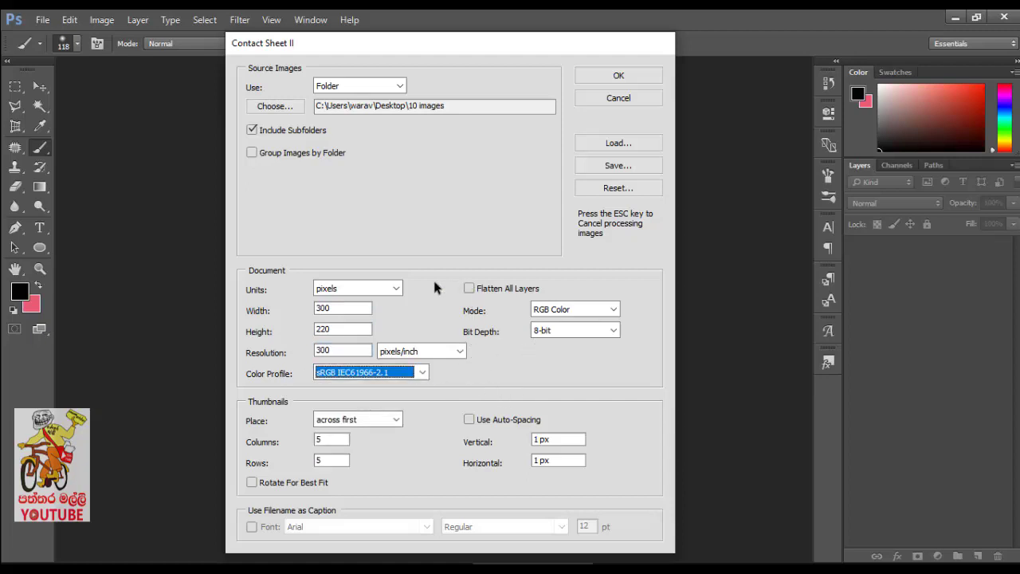
{"action": "left_click", "coordinate": [469, 287]}
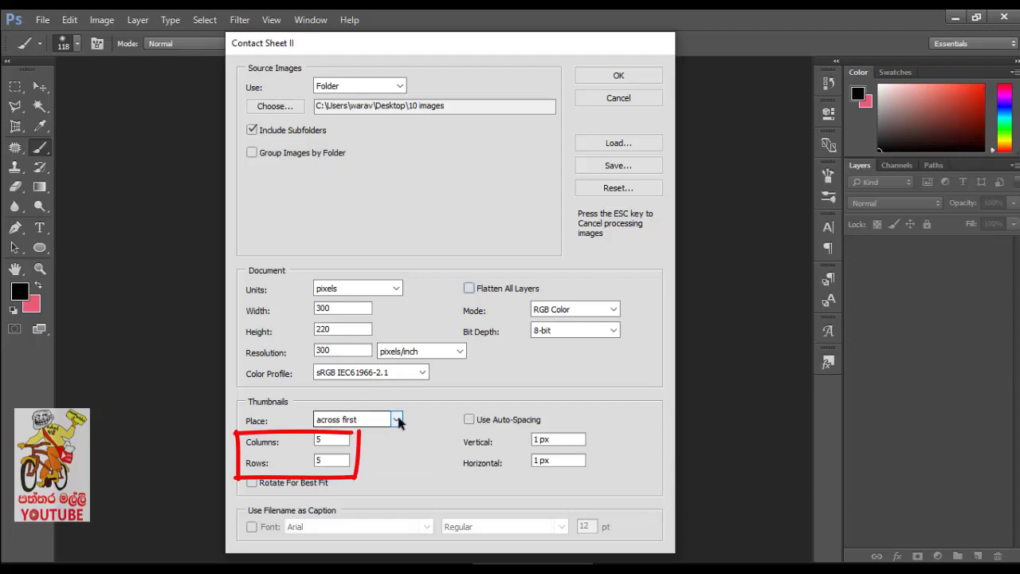
Set a 5 × 5 grid with auto-spacing off, no rotate-for-best-fit and no filename captions.
{"action": "left_click_drag", "start_coordinate": [333, 443], "coordinate": [308, 439]}
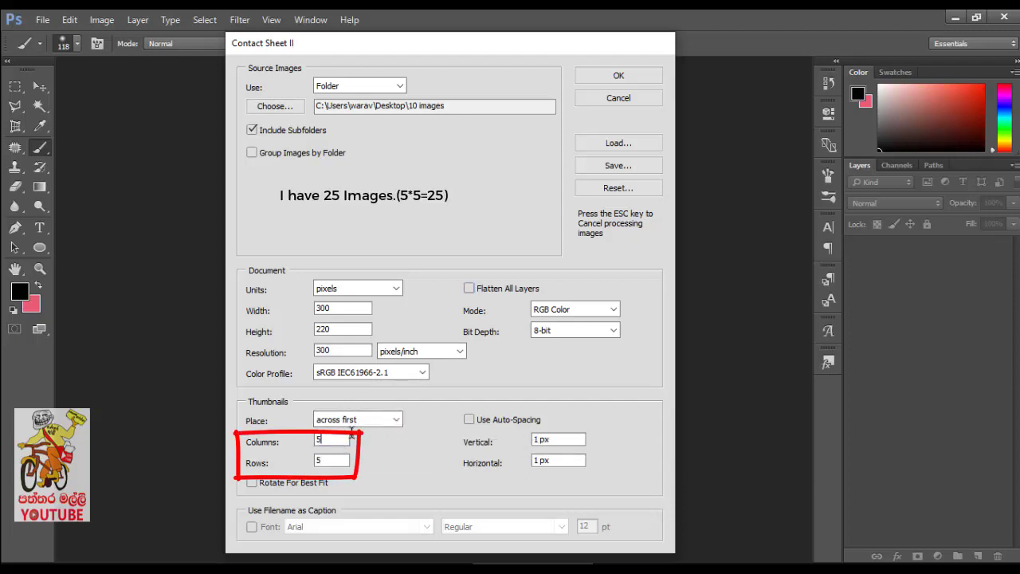
{"action": "key", "text": "Tab"}
{"action": "type", "text": "5"}
{"action": "left_click", "coordinate": [469, 420]}
{"action": "left_click", "coordinate": [470, 420]}
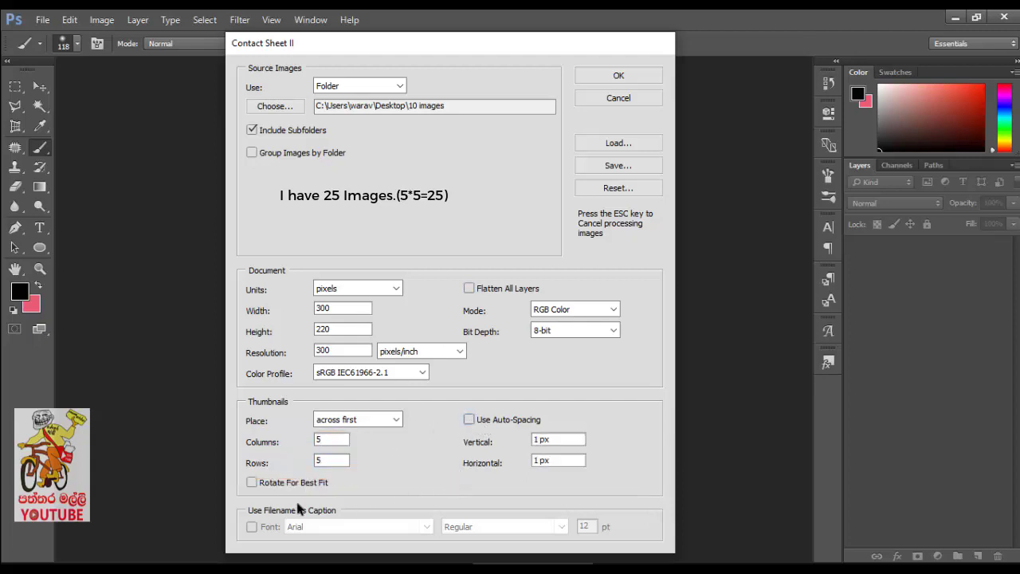
{"action": "left_click", "coordinate": [252, 483]}
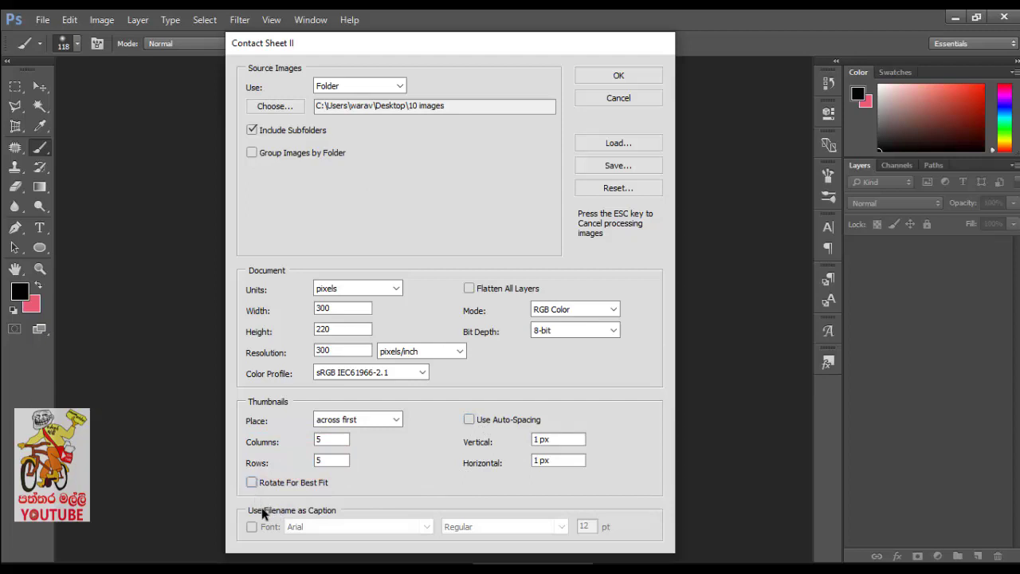
{"action": "left_click", "coordinate": [251, 526]}
{"action": "left_click", "coordinate": [251, 528]}
Generate the ContactSheet-001 document of 25 thumbnails, each on its own masked layer.
{"action": "left_click", "coordinate": [605, 78]}
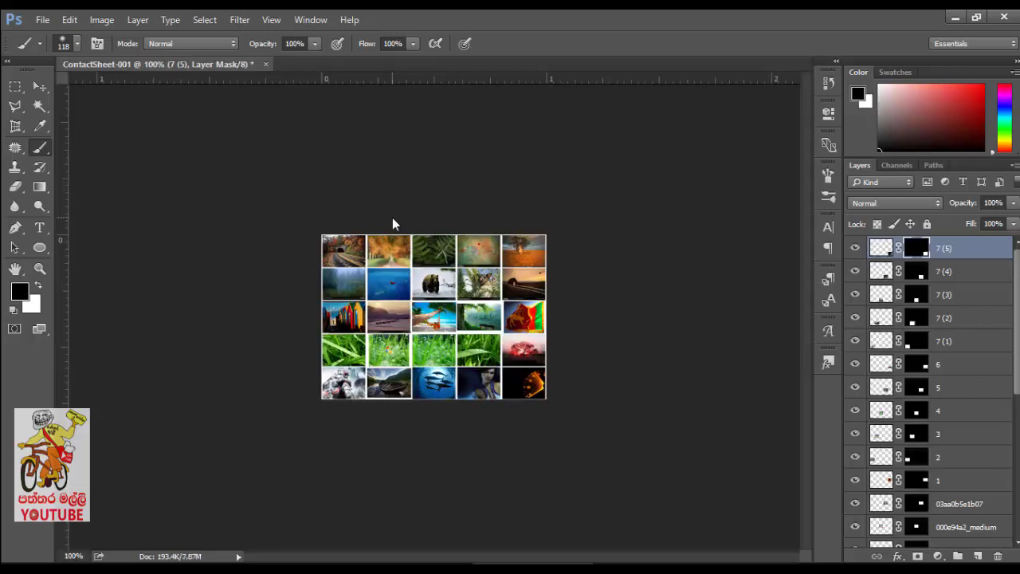
Enlarge the grass thumbnail and the unlinked 03aa0b5e1b07 image inside their slots.
{"action": "left_click", "coordinate": [42, 87]}
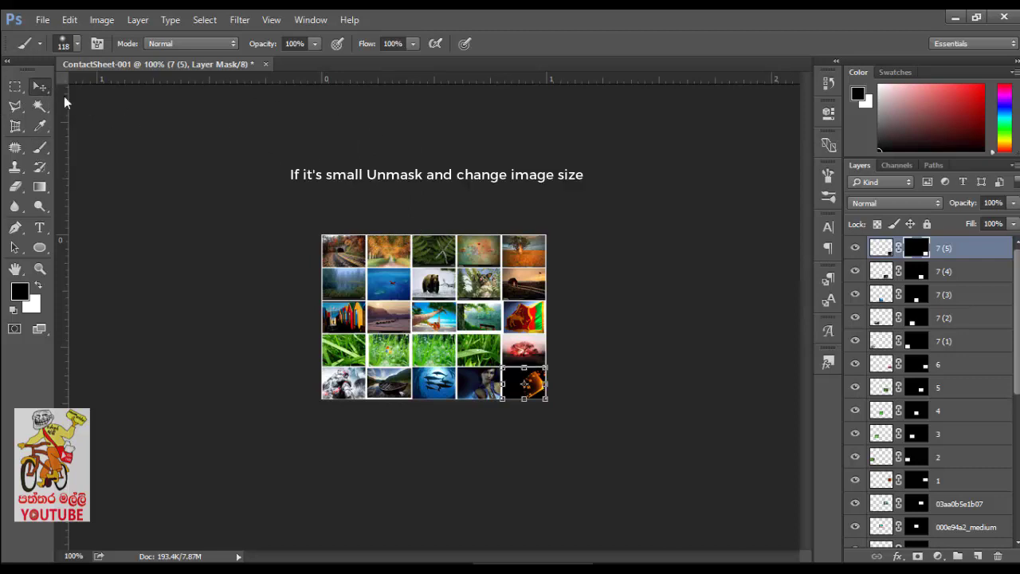
{"action": "left_click", "coordinate": [383, 355]}
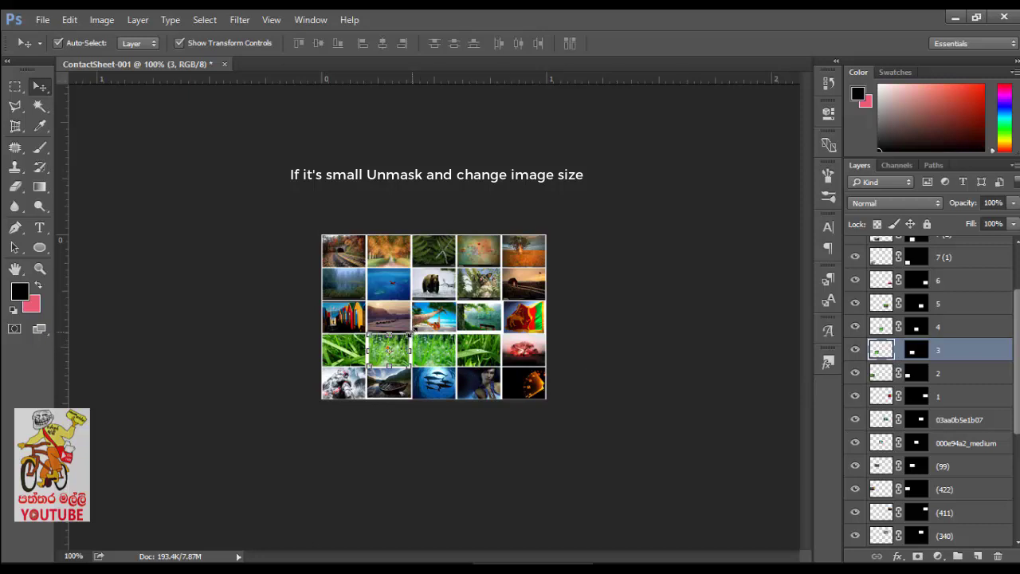
{"action": "mouse_move", "coordinate": [410, 333]}
{"action": "left_mouse_down"}
{"action": "mouse_move", "coordinate": [417, 323]}
{"action": "mouse_move", "coordinate": [414, 330]}
{"action": "left_mouse_up"}
{"action": "left_click", "coordinate": [682, 44]}
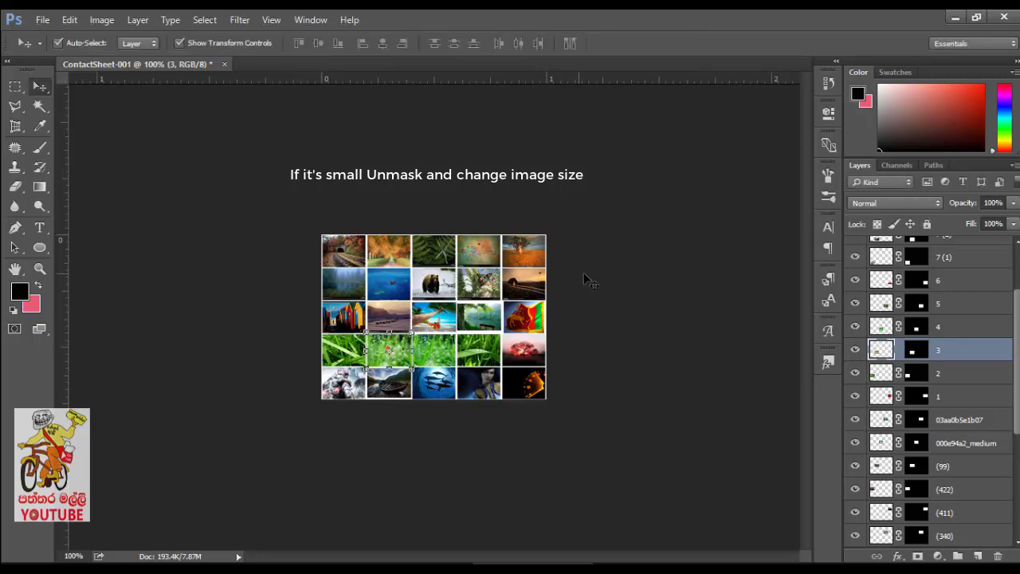
{"action": "left_click", "coordinate": [483, 315]}
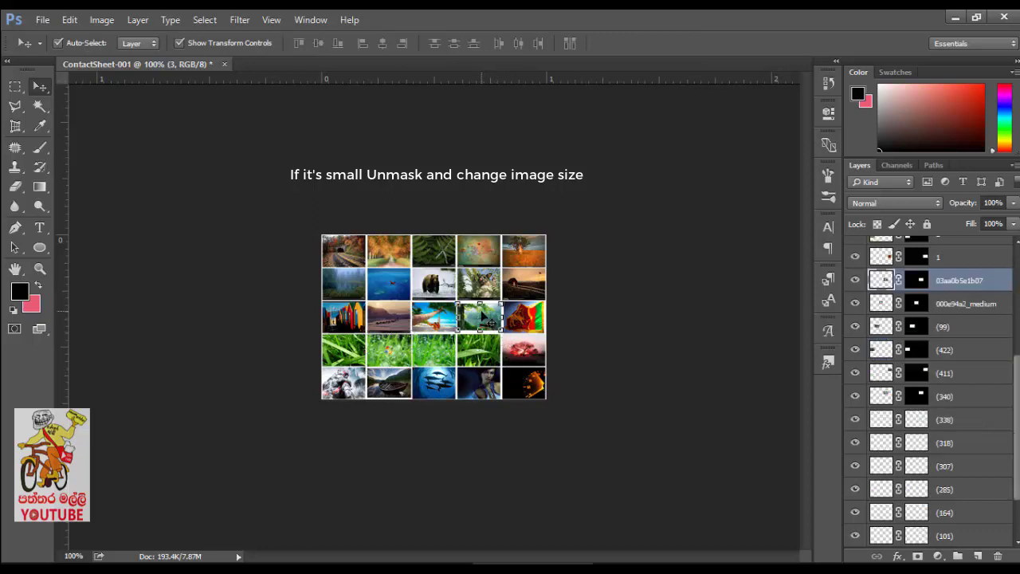
{"action": "left_click", "coordinate": [899, 280]}
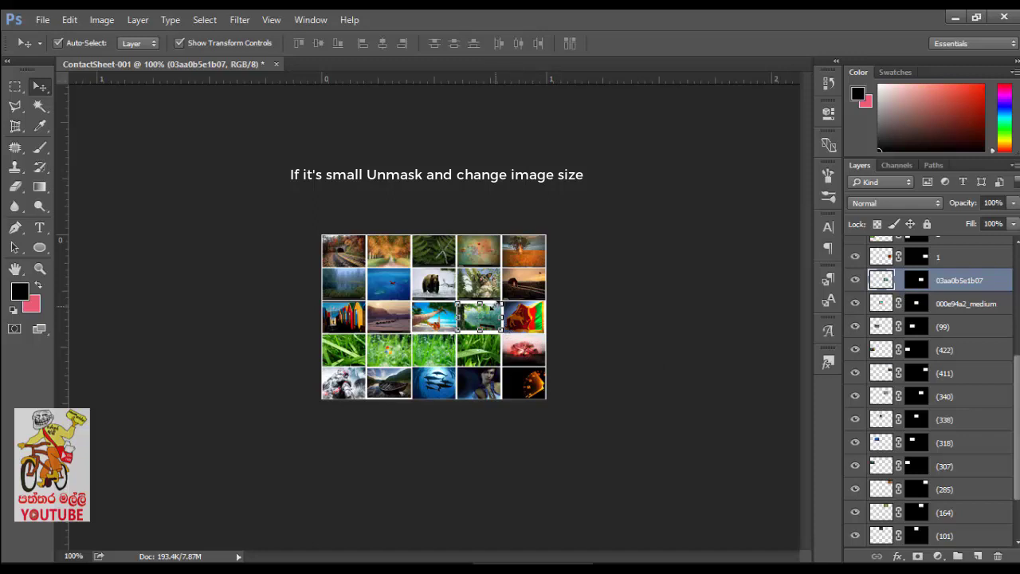
{"action": "left_click_drag", "start_coordinate": [502, 302], "coordinate": [507, 299]}
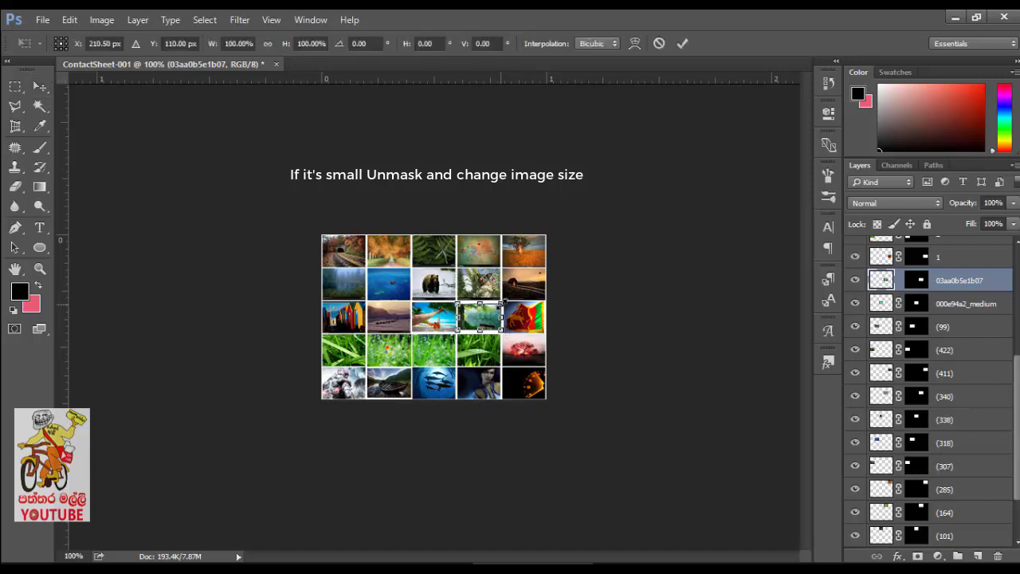
{"action": "left_click", "coordinate": [684, 43]}
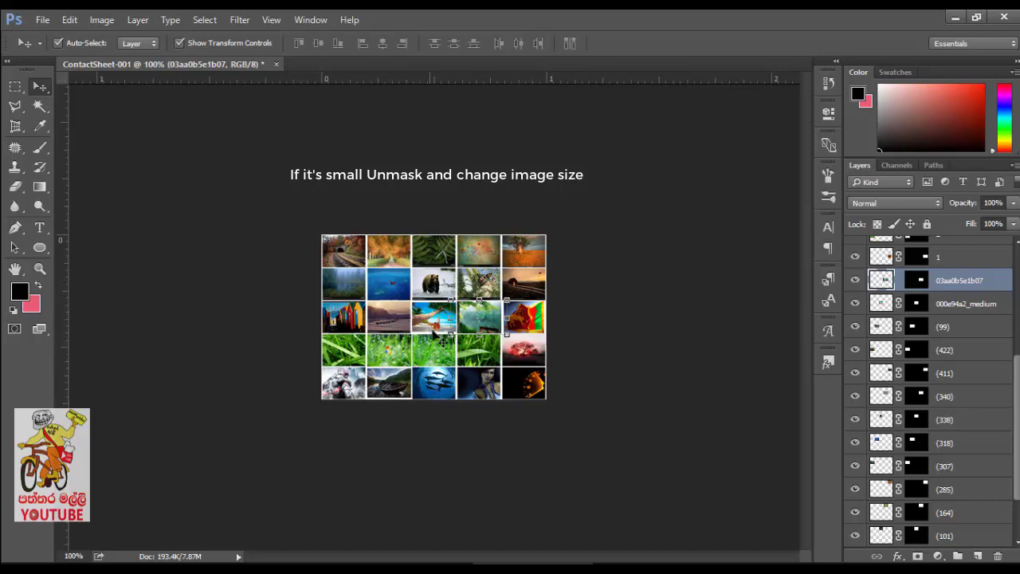
Unlink and scale up the boat image to about 120% and 000e94a2_medium to about 115%.
{"action": "left_click", "coordinate": [402, 386]}
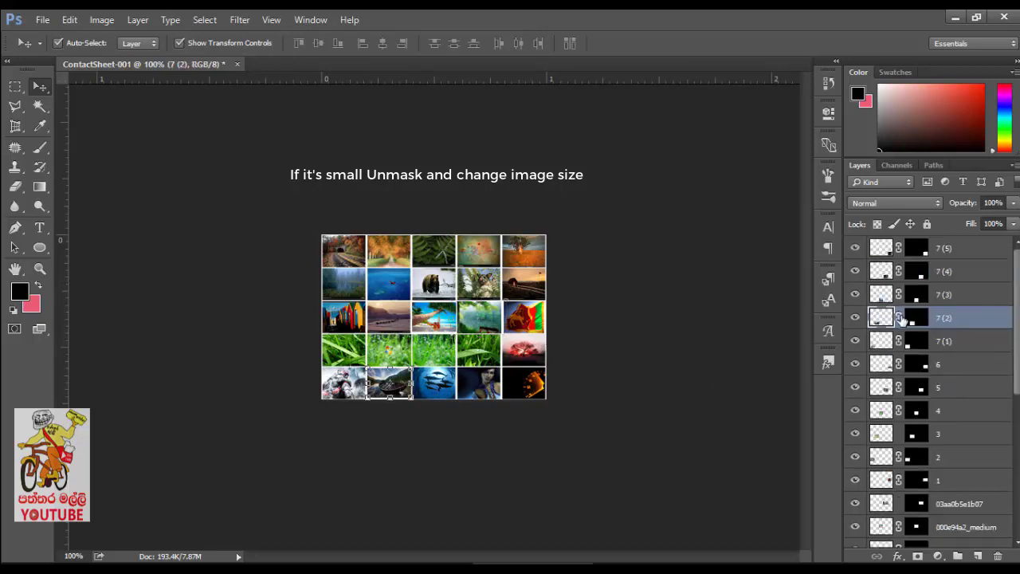
{"action": "left_click", "coordinate": [901, 318]}
{"action": "left_click_drag", "start_coordinate": [413, 399], "coordinate": [415, 400]}
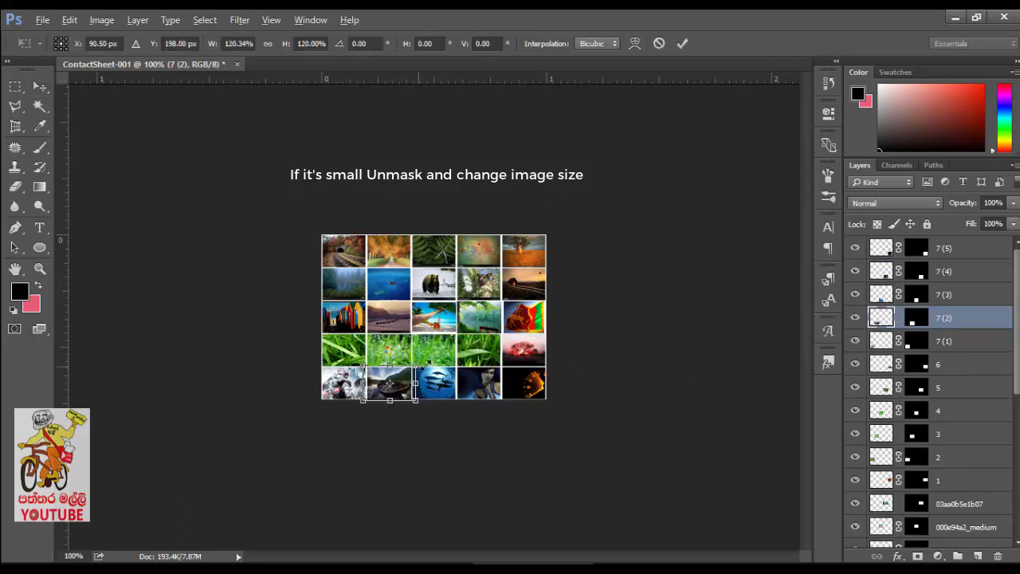
{"action": "left_click", "coordinate": [683, 43]}
{"action": "left_click", "coordinate": [437, 319]}
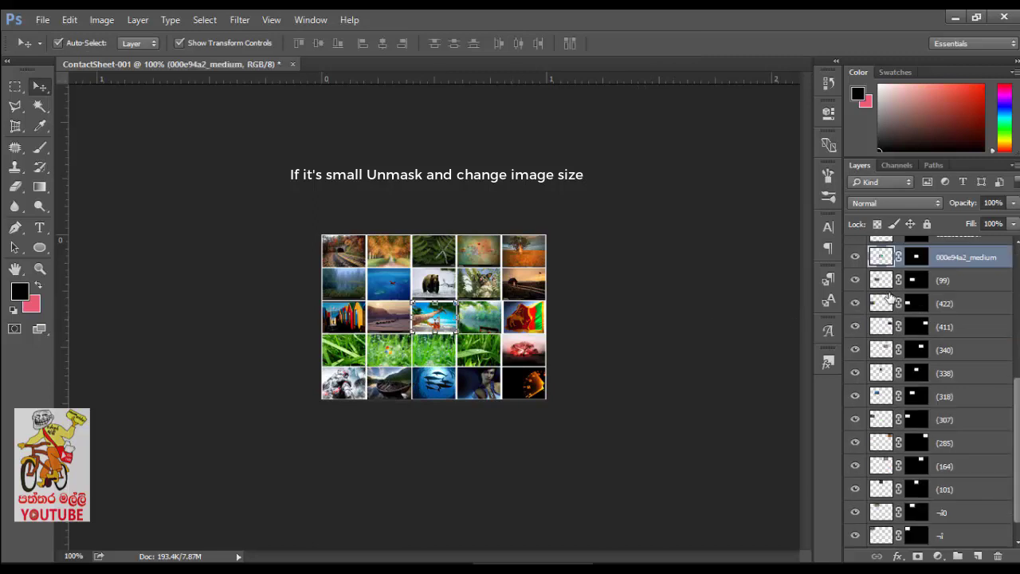
{"action": "left_click", "coordinate": [898, 257]}
{"action": "key", "text": "ctrl+t"}
{"action": "left_click_drag", "start_coordinate": [458, 301], "coordinate": [460, 299]}
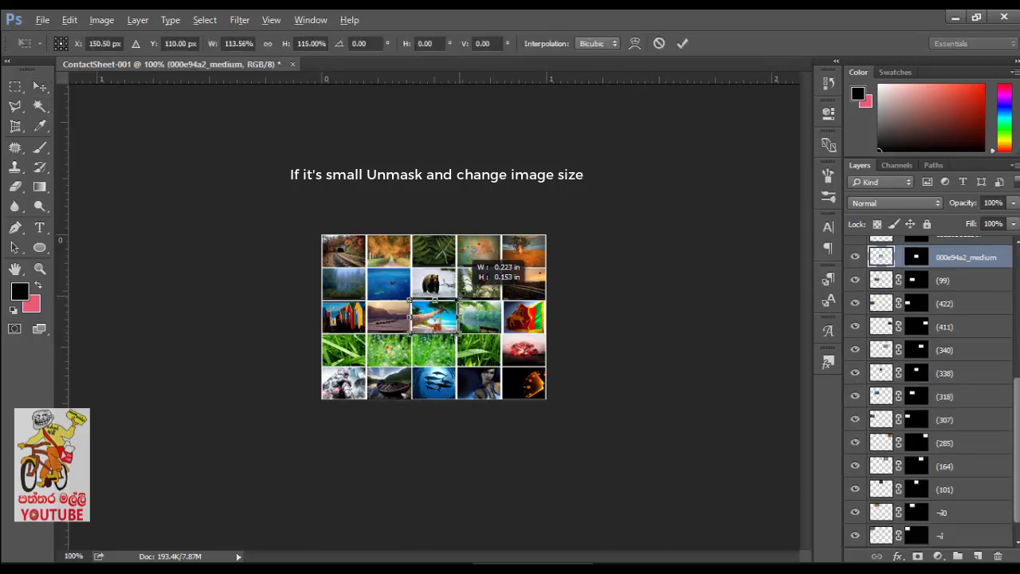
{"action": "left_click", "coordinate": [682, 43]}
Unlink and resize the layer 1 and layer 6 images, then select layer 7 (5).
{"action": "left_click", "coordinate": [524, 317]}
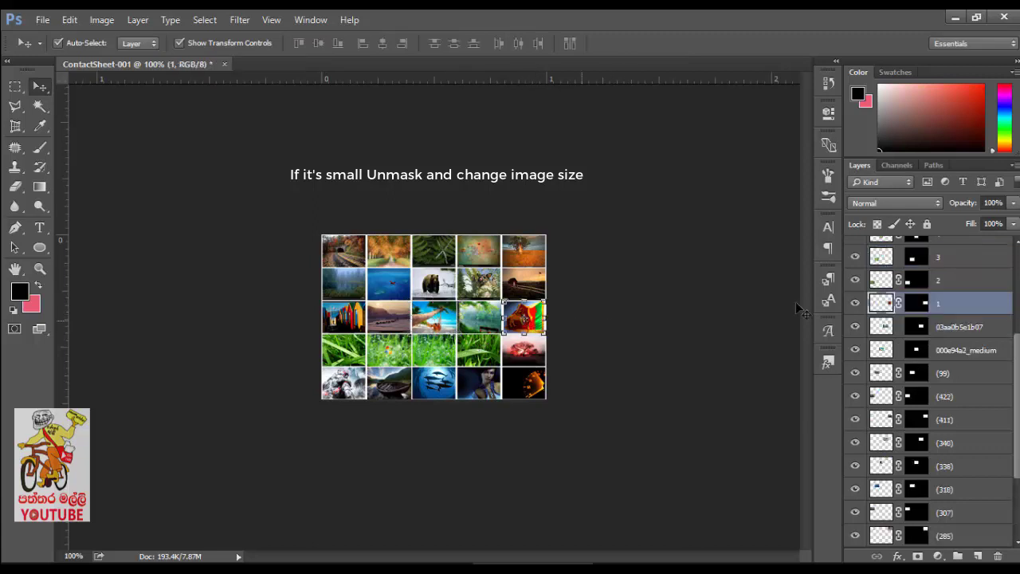
{"action": "left_click", "coordinate": [898, 303]}
{"action": "key", "text": "ctrl+t"}
{"action": "left_click_drag", "start_coordinate": [546, 301], "coordinate": [550, 298]}
{"action": "left_click", "coordinate": [682, 44]}
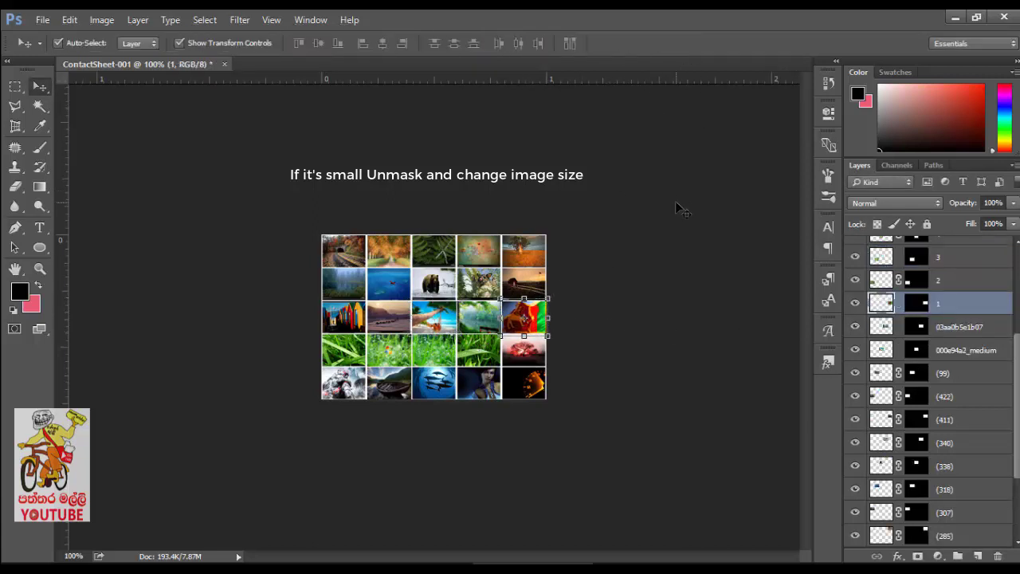
{"action": "left_click", "coordinate": [523, 360]}
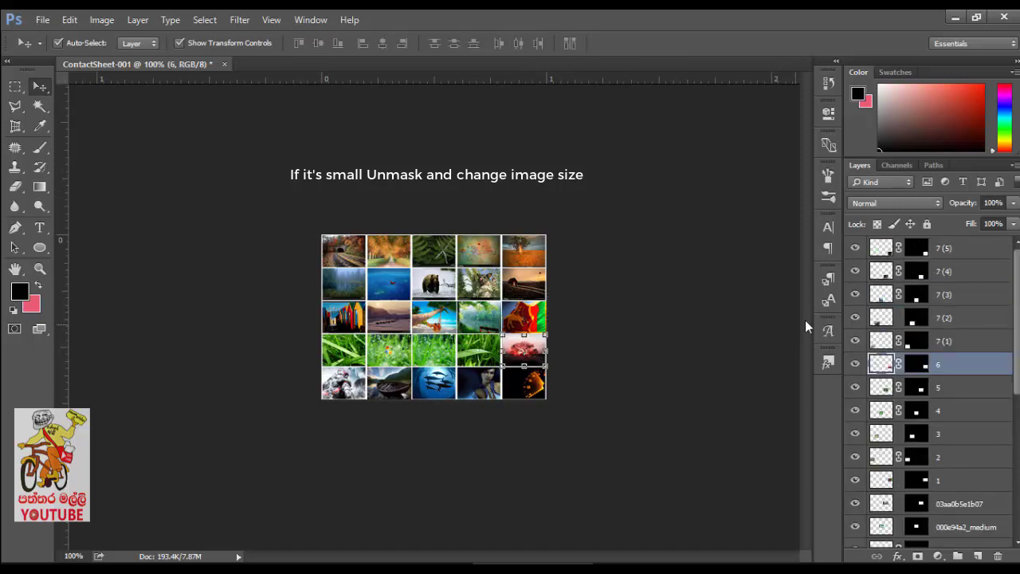
{"action": "left_click", "coordinate": [898, 364]}
{"action": "key", "text": "ctrl+t"}
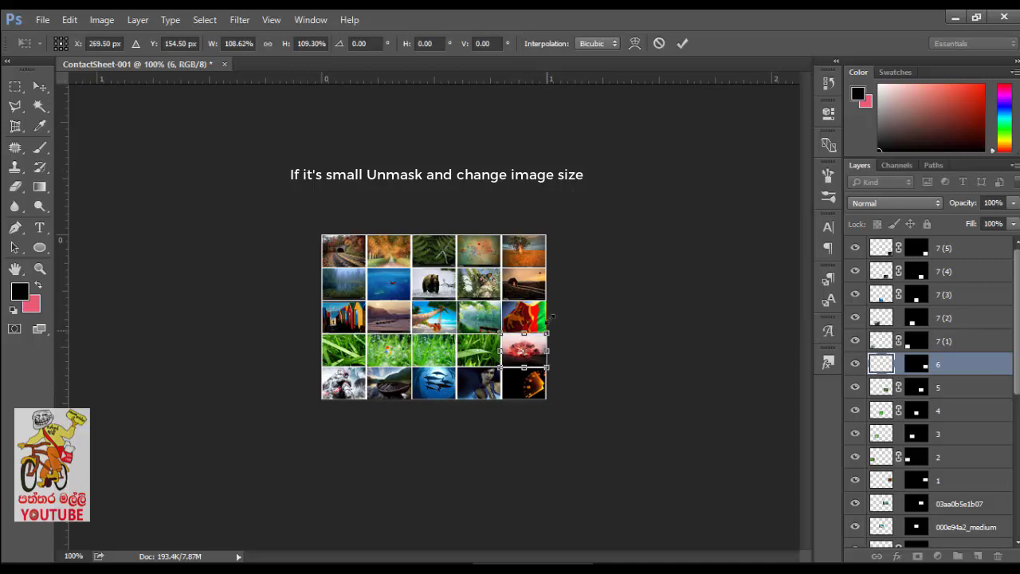
{"action": "left_click", "coordinate": [682, 43]}
{"action": "key", "text": "ctrl+t"}
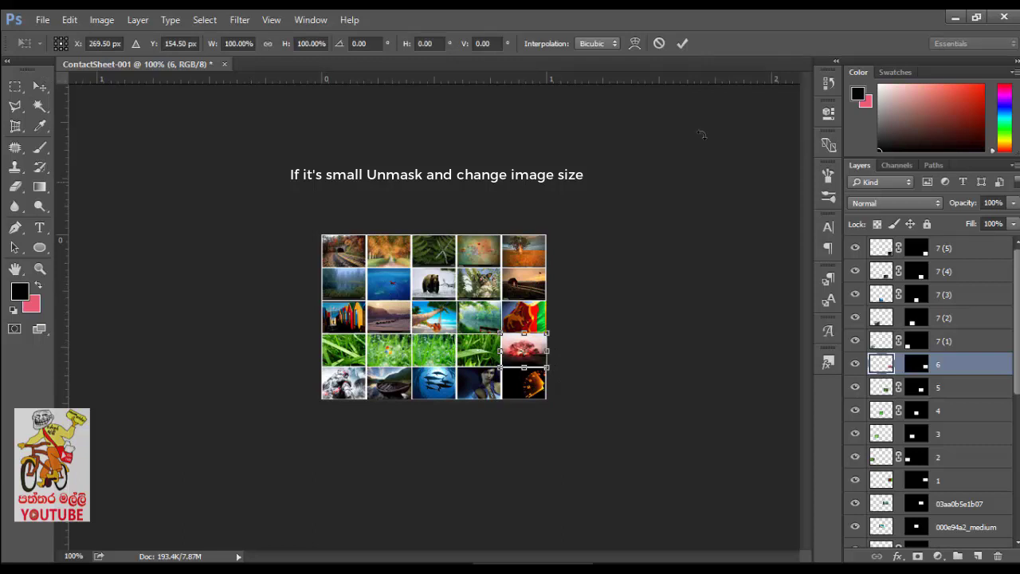
{"action": "left_click", "coordinate": [683, 43]}
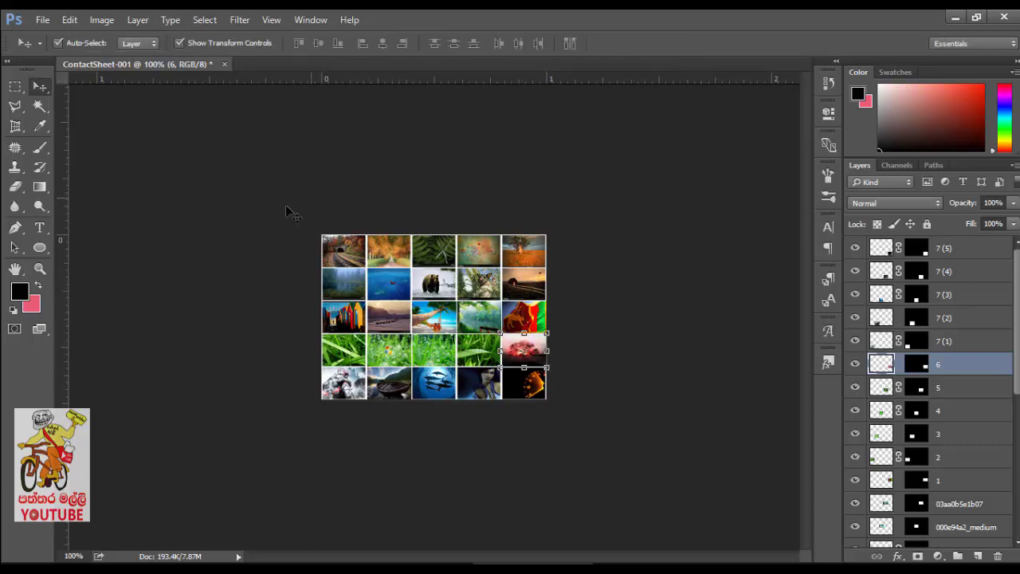
{"action": "left_click", "coordinate": [977, 250]}
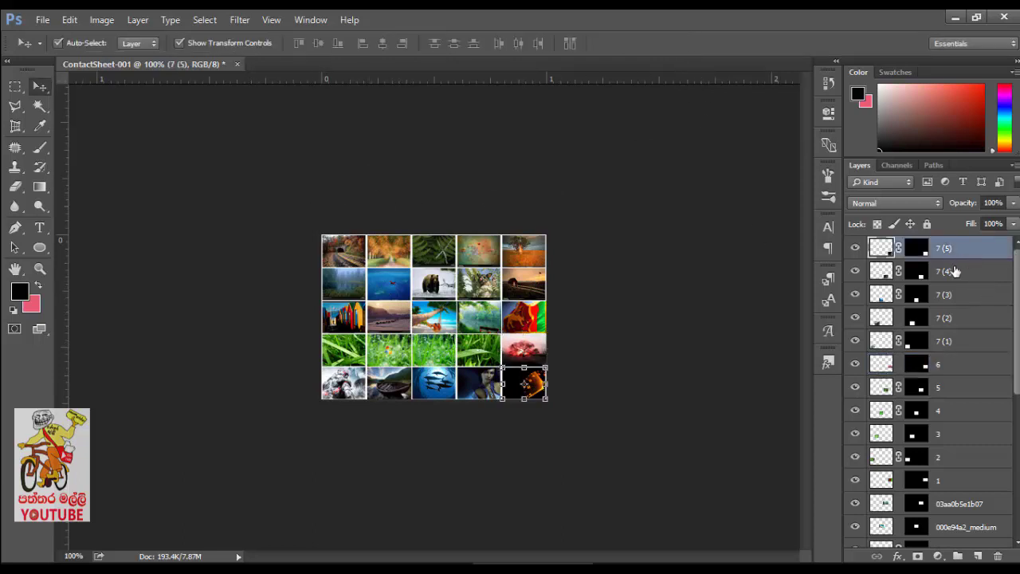
Marquee-select the thumbnail grid and crop the canvas to that selection.
{"action": "left_click", "coordinate": [17, 90]}
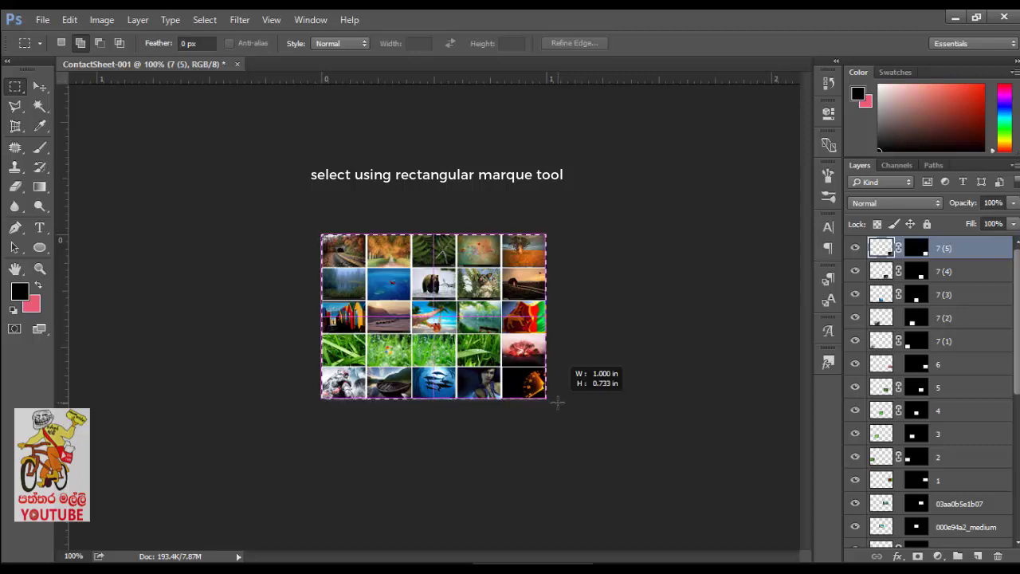
{"action": "left_click_drag", "start_coordinate": [554, 401], "coordinate": [558, 404]}
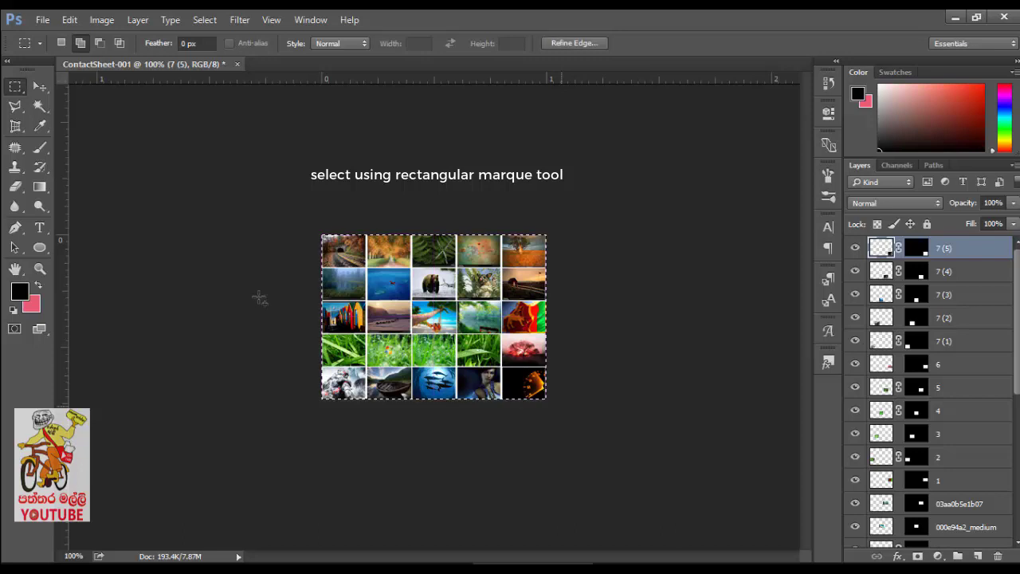
{"action": "left_click", "coordinate": [103, 19]}
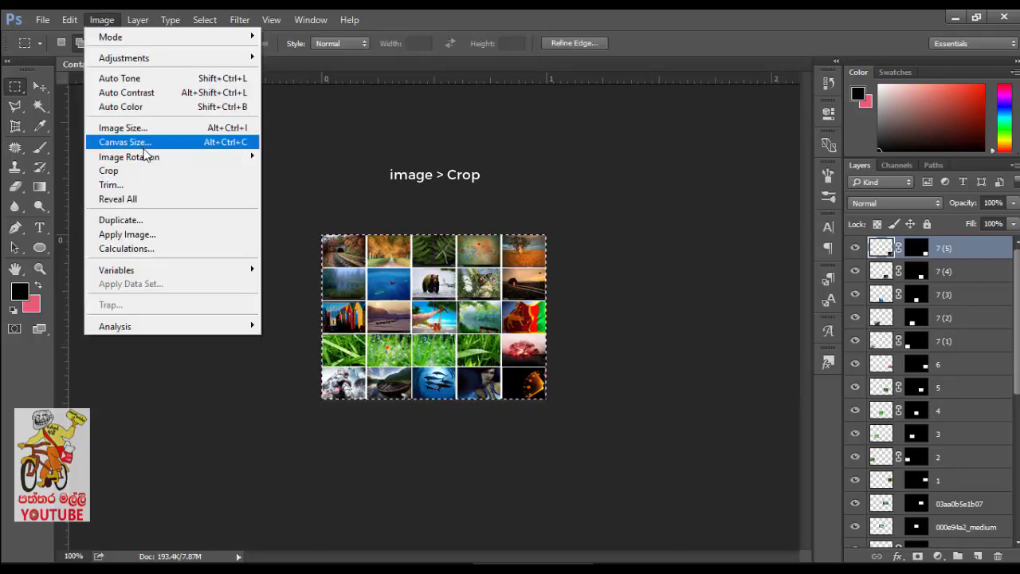
{"action": "left_click", "coordinate": [157, 172]}
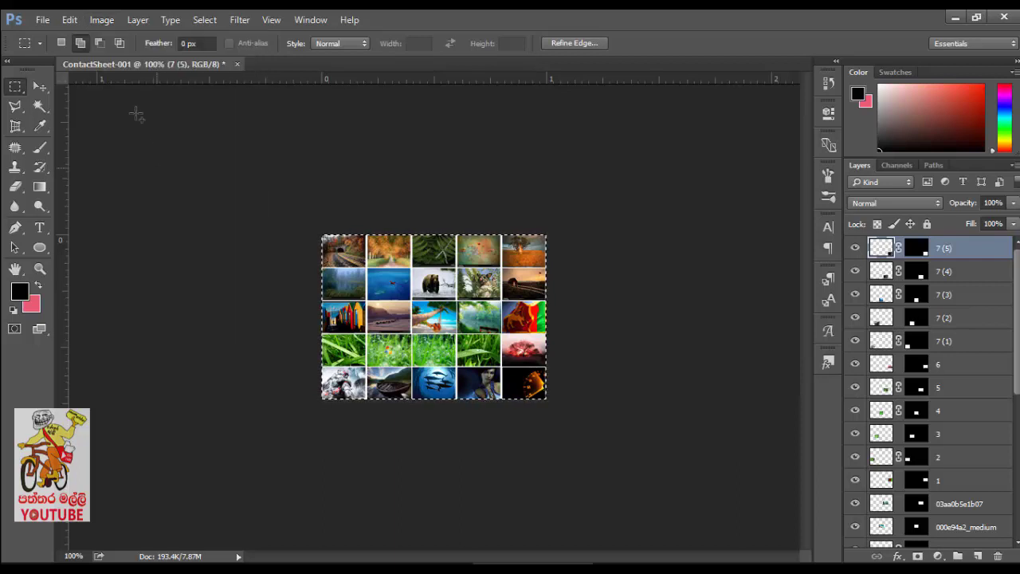
Define the cropped grid as a pattern named ContactSheet-001.
{"action": "left_click", "coordinate": [68, 20]}
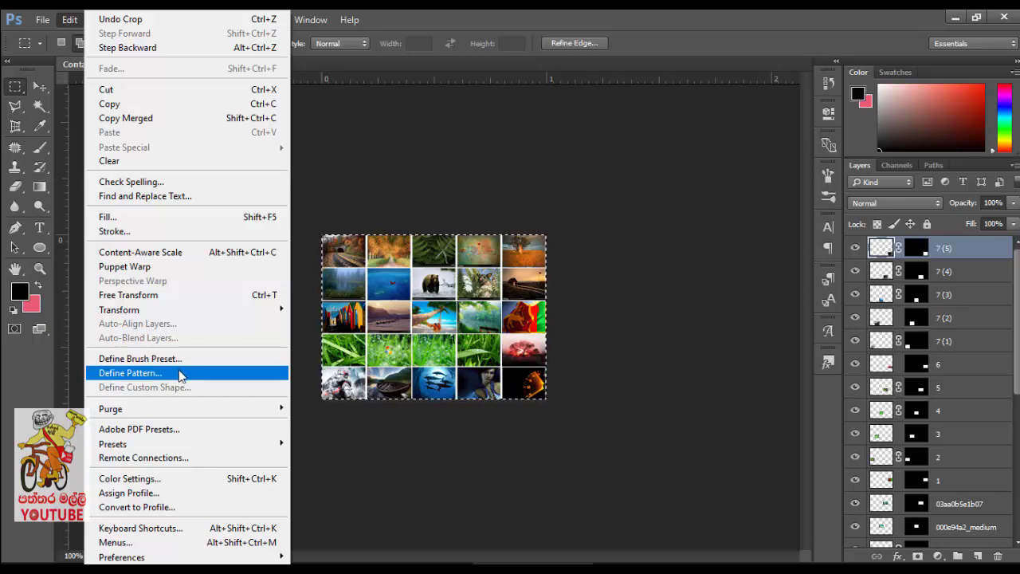
{"action": "left_click", "coordinate": [180, 374]}
{"action": "left_click", "coordinate": [516, 210]}
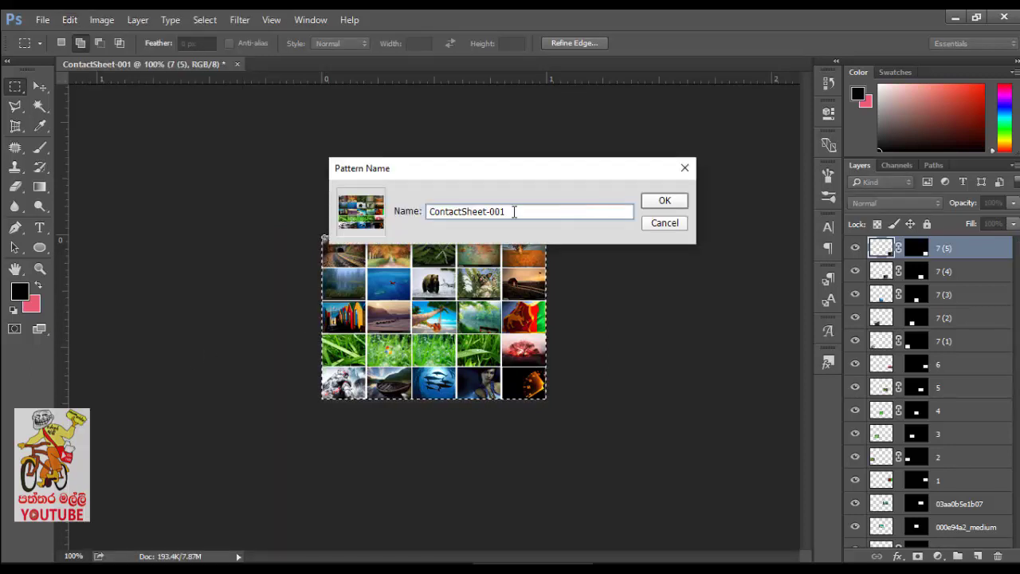
{"action": "left_click_drag", "start_coordinate": [516, 210], "coordinate": [430, 210]}
{"action": "left_click", "coordinate": [525, 211]}
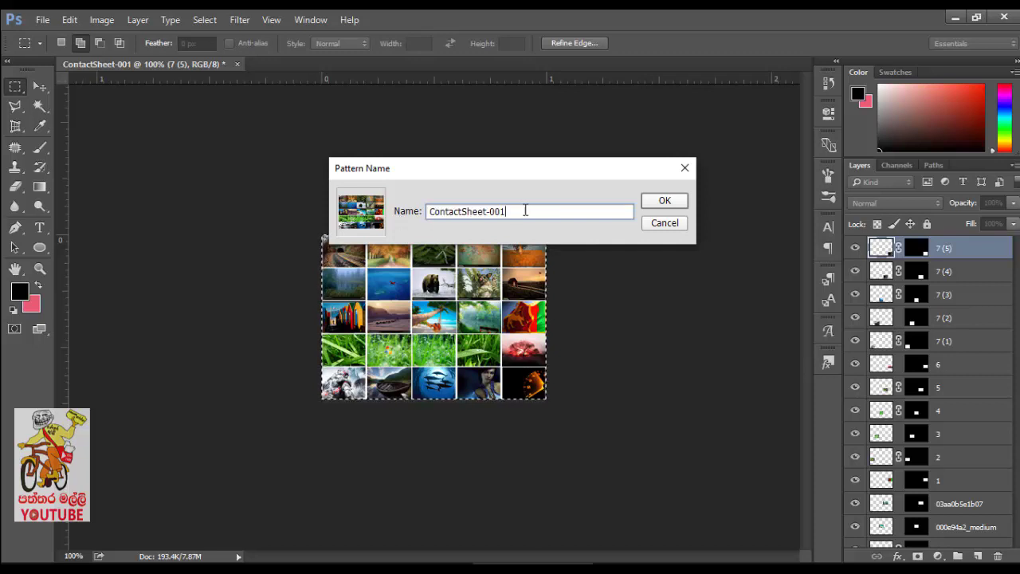
{"action": "left_click", "coordinate": [665, 202]}
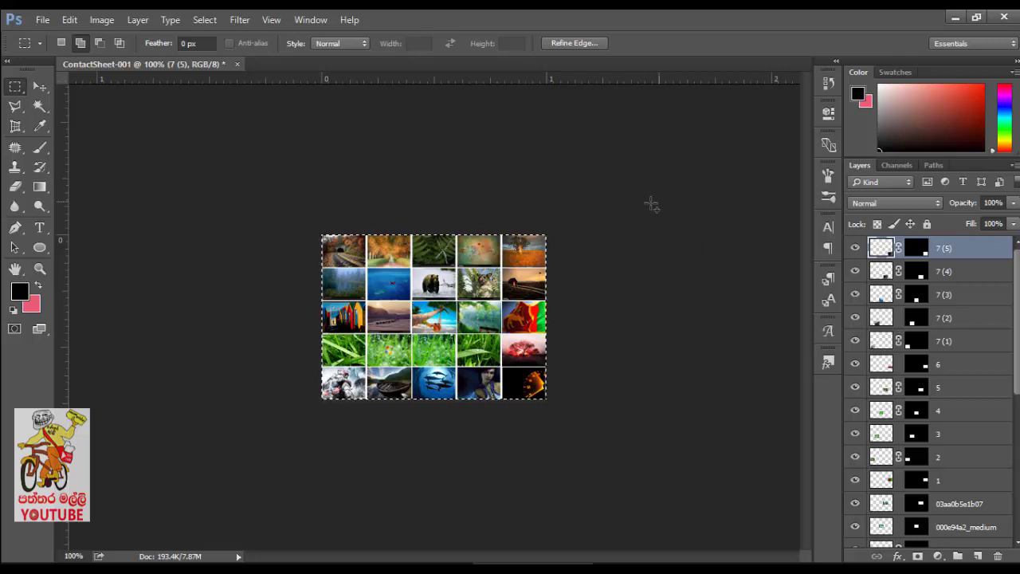
Choose Blaine-County-Background.jpg in the Open dialog.
{"action": "left_click", "coordinate": [42, 21]}
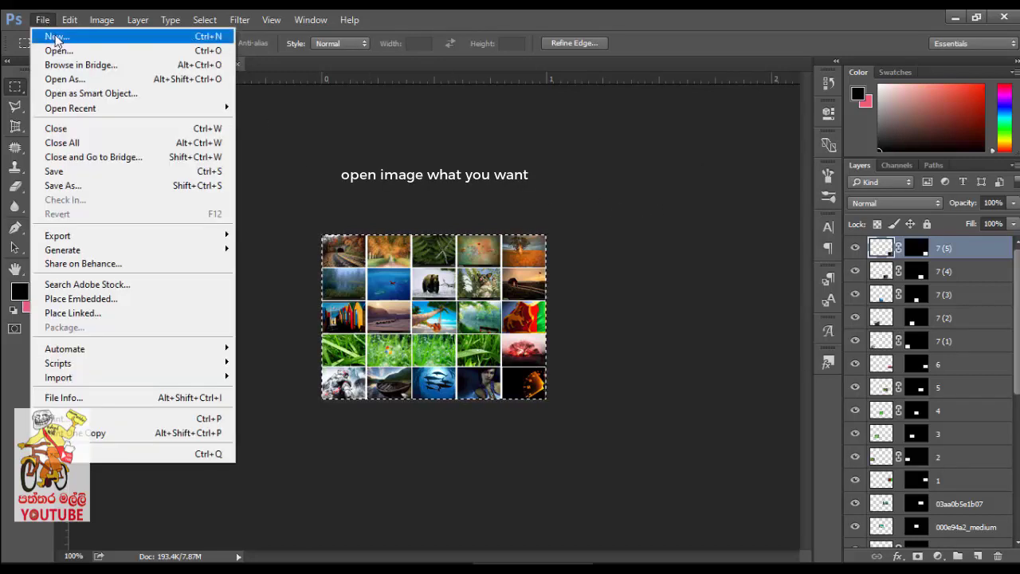
{"action": "left_click", "coordinate": [80, 48]}
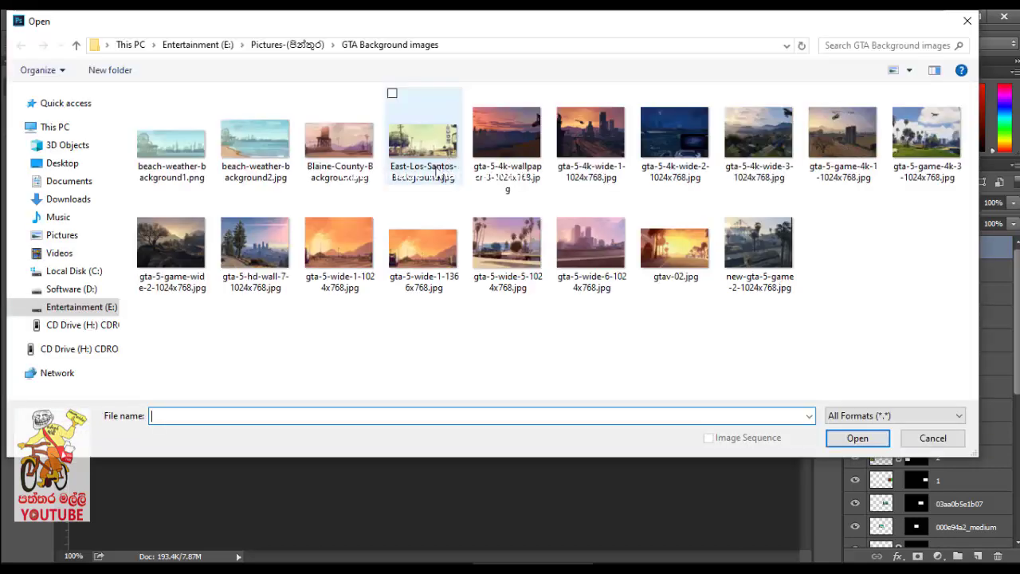
{"action": "left_click", "coordinate": [329, 145]}
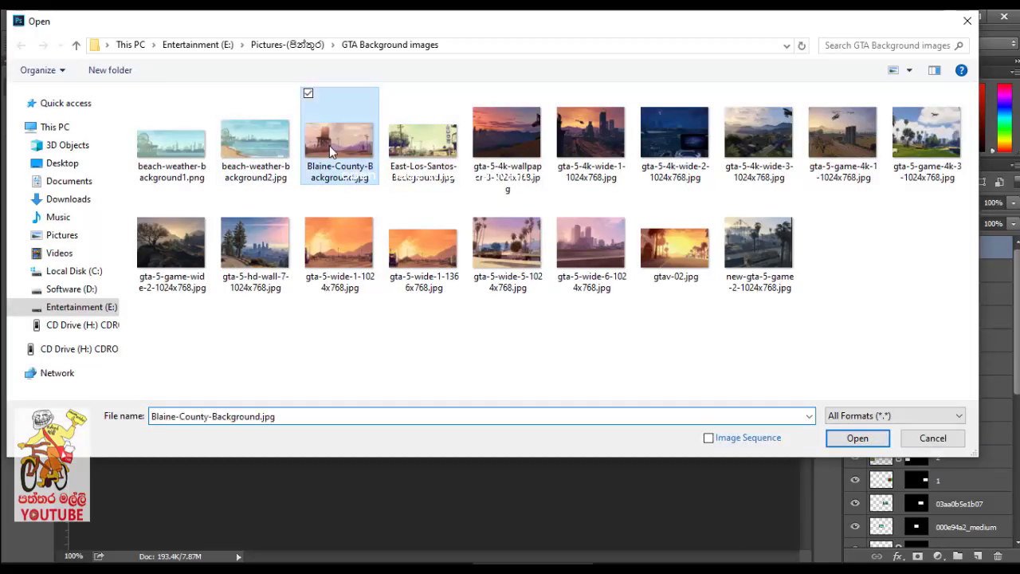
Open Blaine-County-Background.jpg and add a ContactSheet-001 pattern fill layer at 50% scale.
{"action": "left_click", "coordinate": [841, 438]}
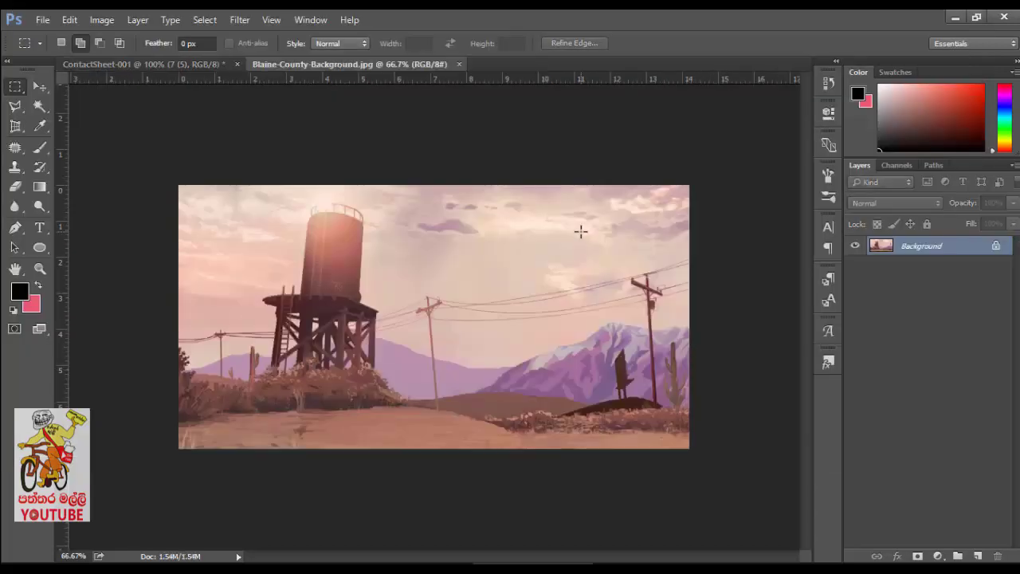
{"action": "left_click", "coordinate": [46, 83]}
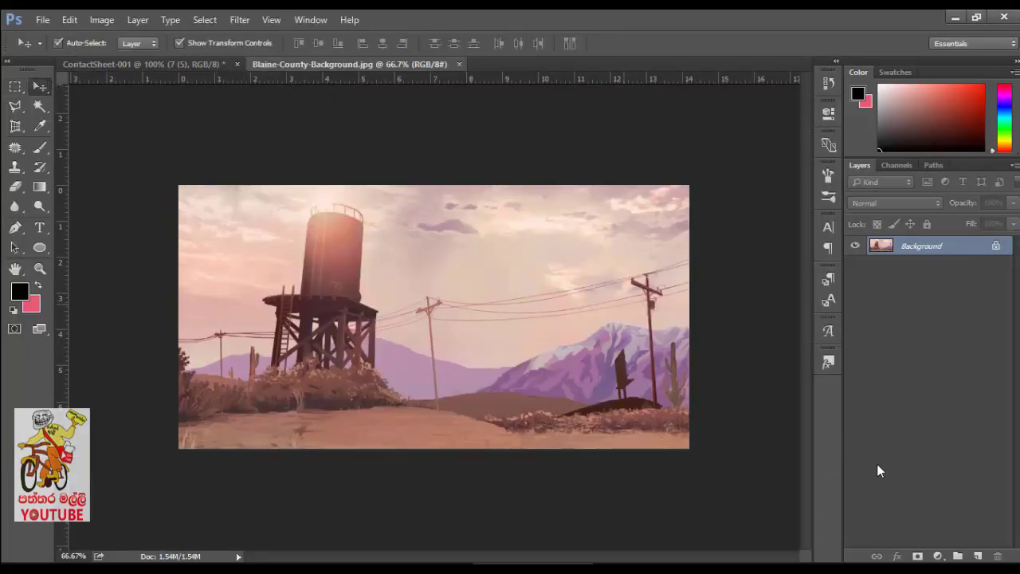
{"action": "left_click", "coordinate": [937, 555]}
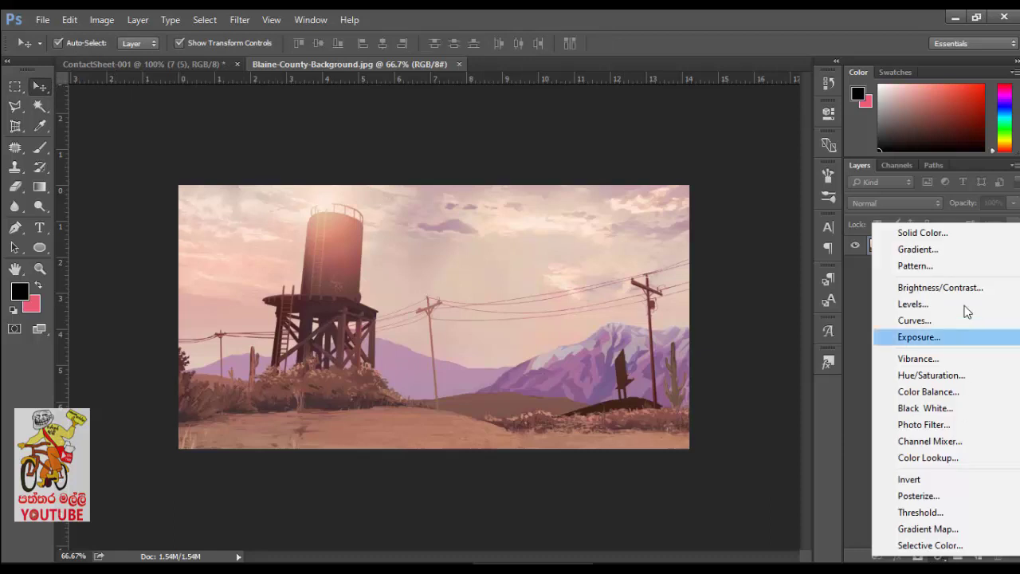
{"action": "left_click", "coordinate": [955, 268]}
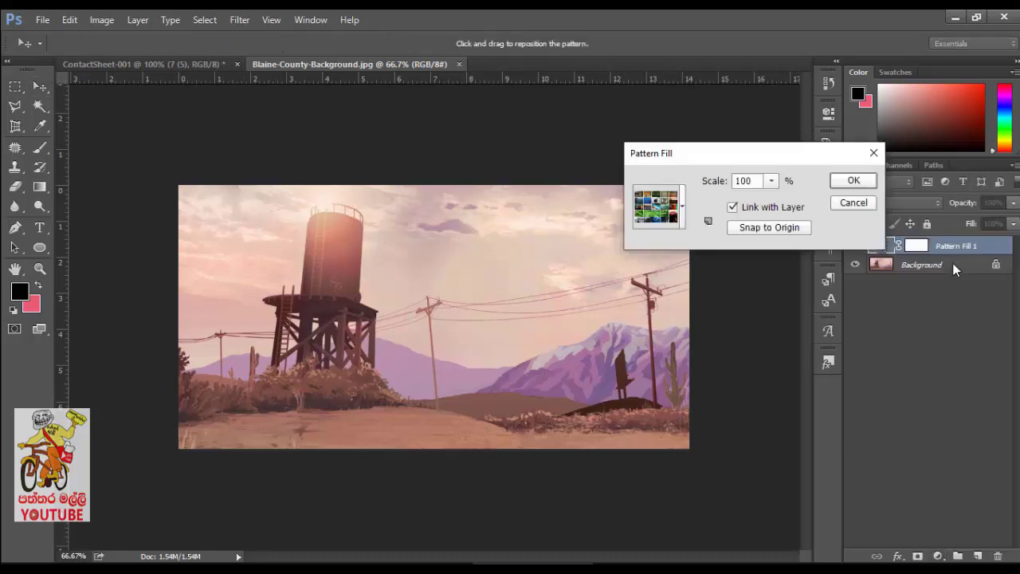
{"action": "left_click", "coordinate": [682, 206]}
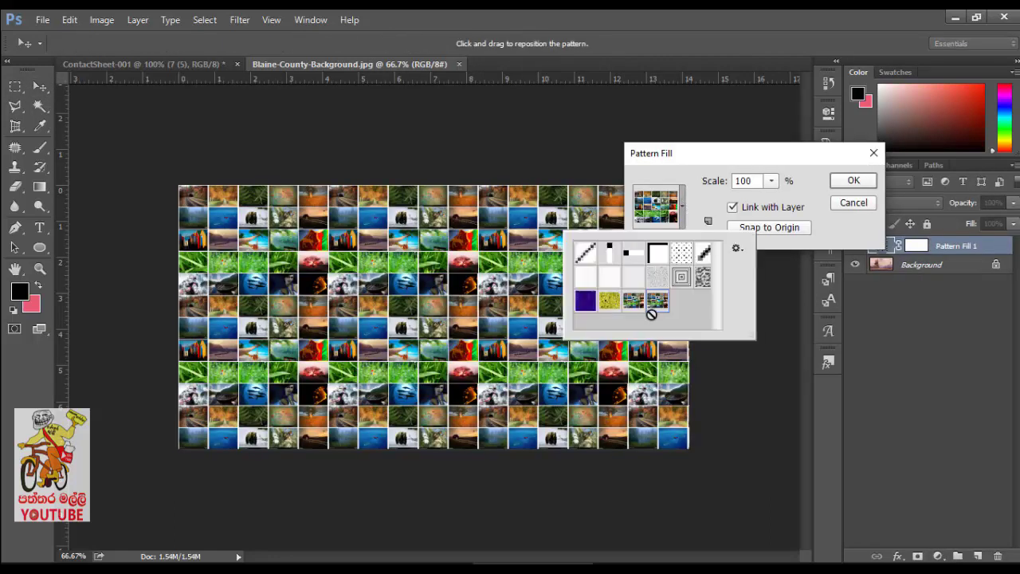
{"action": "left_click", "coordinate": [704, 168]}
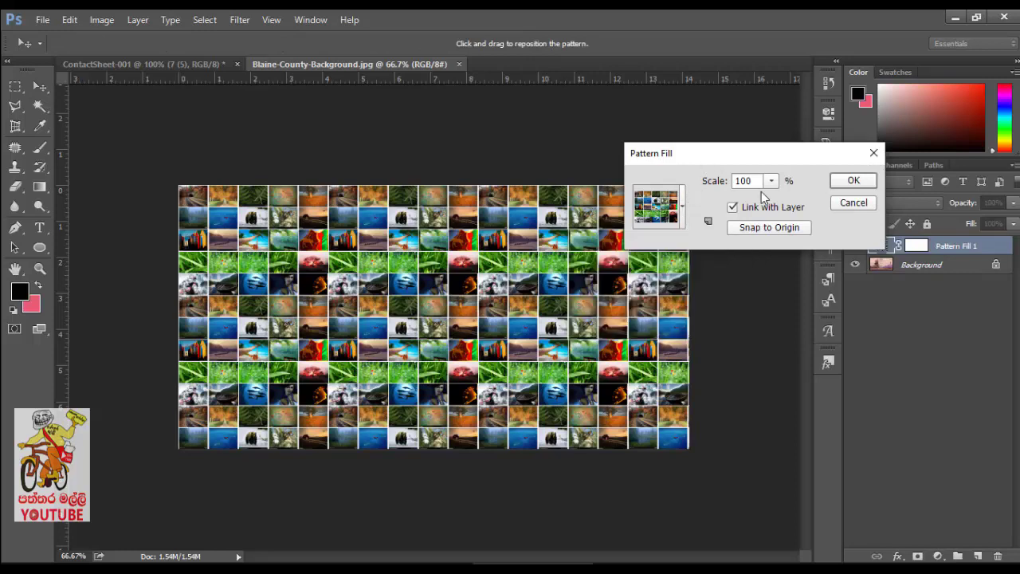
{"action": "type", "text": "50"}
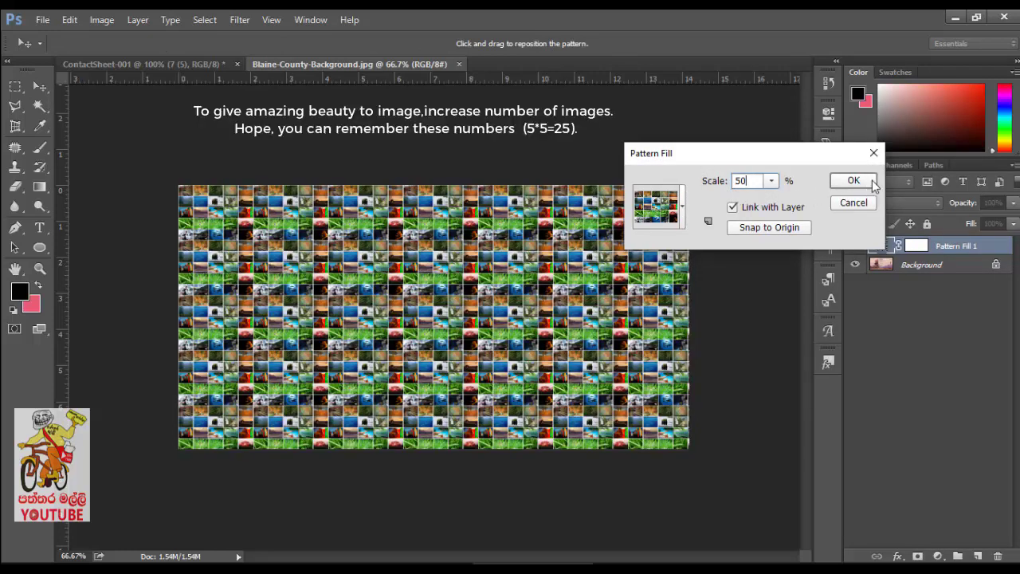
{"action": "left_click", "coordinate": [854, 181]}
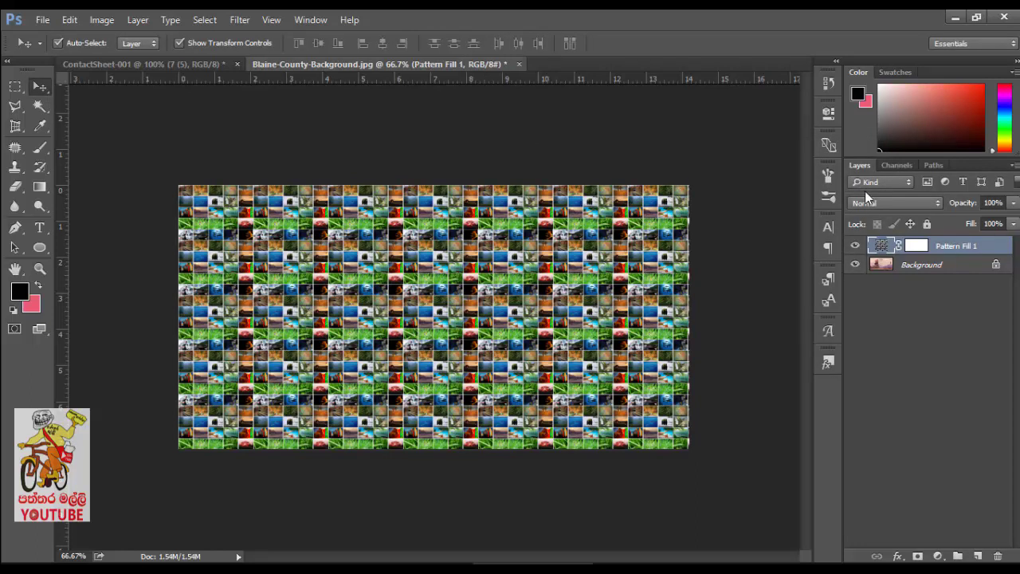
Set Pattern Fill 1 to Overlay at 51% opacity and target its layer mask.
{"action": "left_click", "coordinate": [902, 201]}
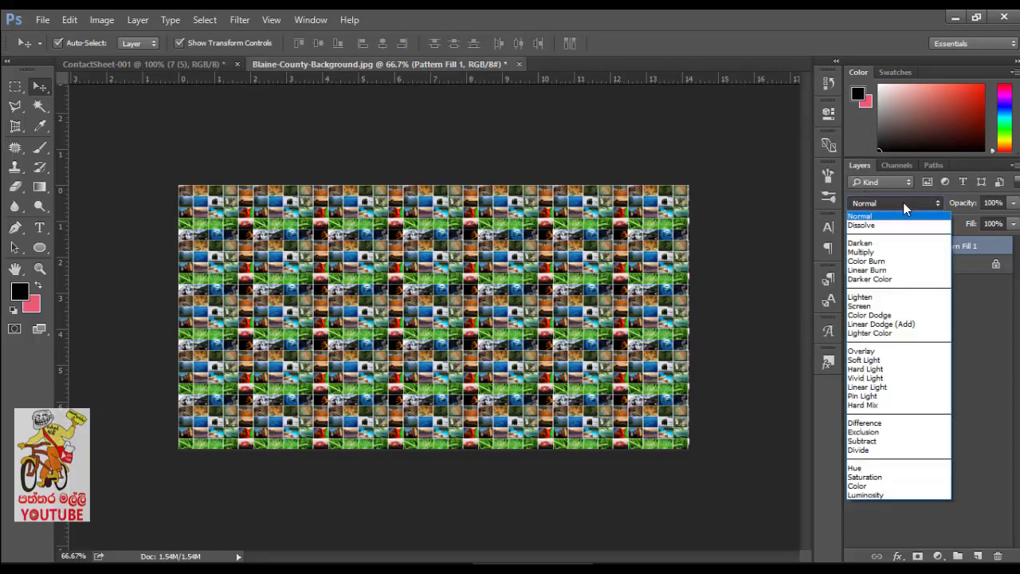
{"action": "left_click", "coordinate": [905, 351]}
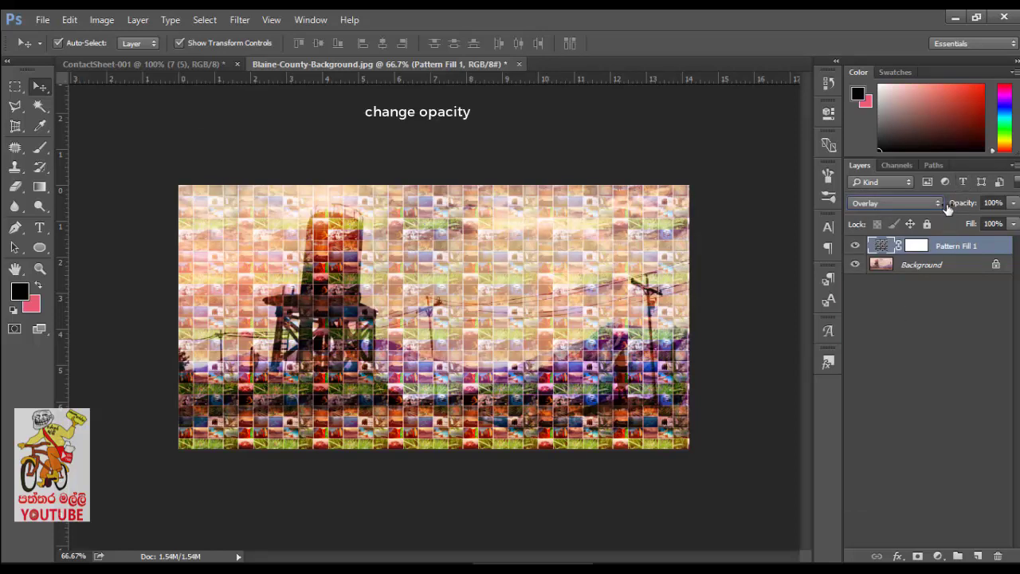
{"action": "left_click_drag", "start_coordinate": [947, 208], "coordinate": [918, 209]}
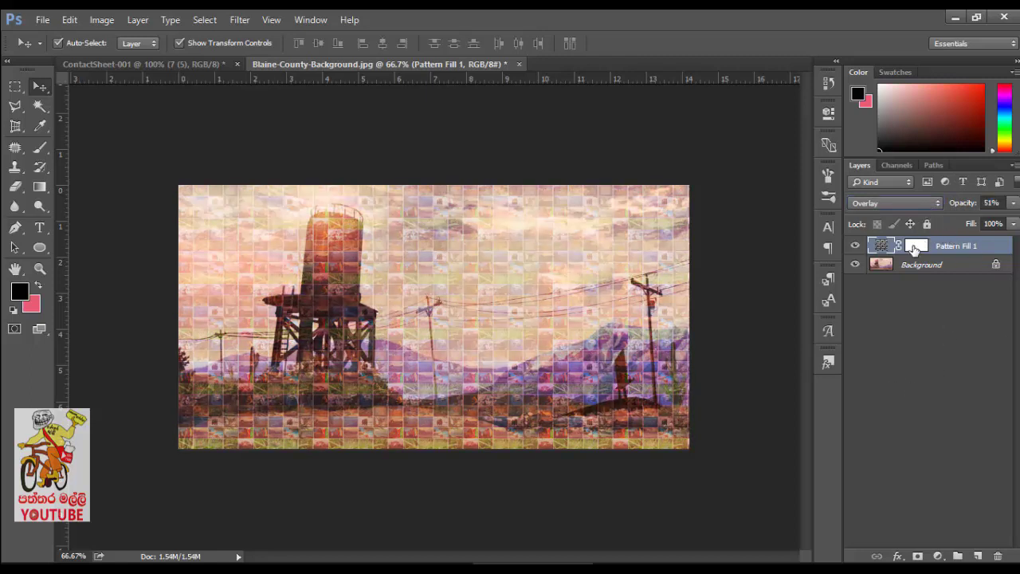
{"action": "left_click", "coordinate": [914, 247]}
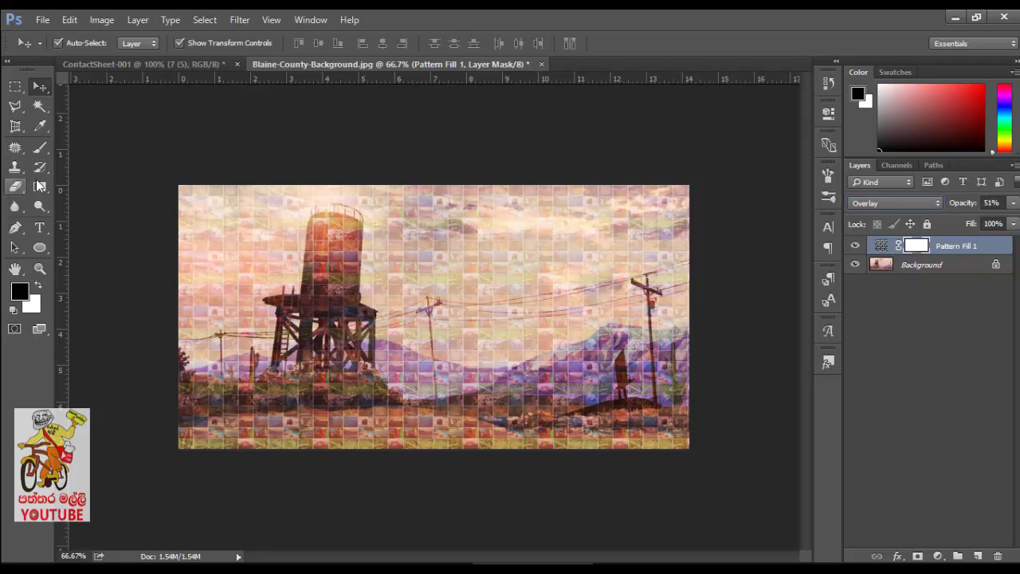
Paint a first trial brush stroke on the mask over the water tower top.
{"action": "left_click", "coordinate": [39, 147]}
{"action": "right_click", "coordinate": [366, 247]}
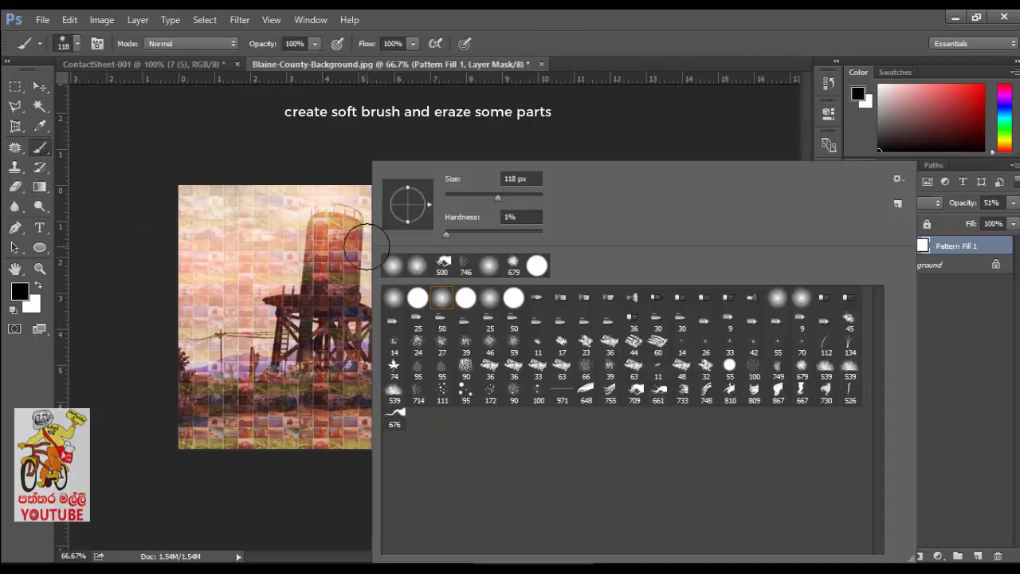
{"action": "left_click", "coordinate": [498, 13]}
{"action": "left_click_drag", "start_coordinate": [339, 239], "coordinate": [317, 271]}
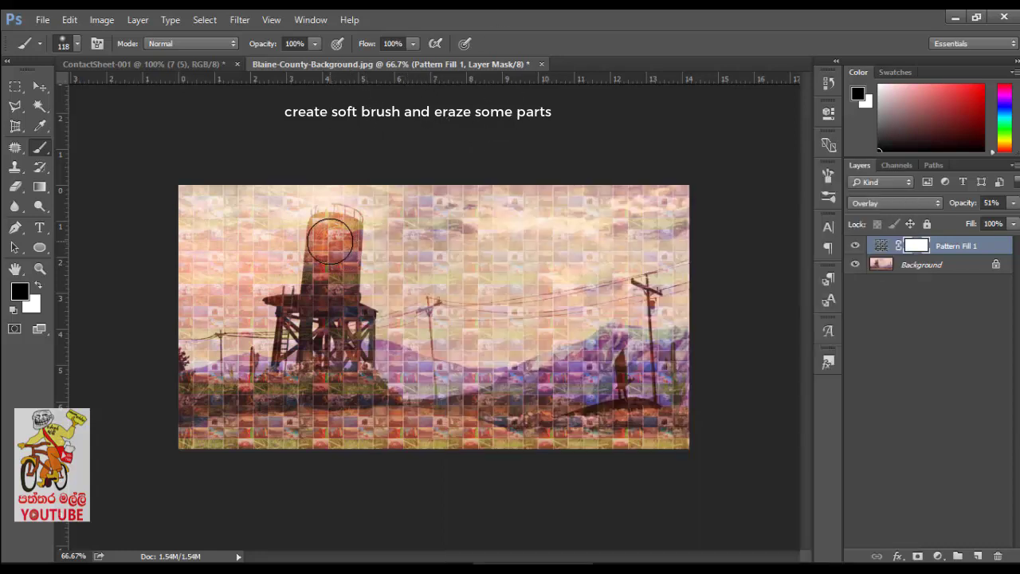
Enlarge the soft brush to 136 px, stroke over the tower top, then step it back.
{"action": "right_click", "coordinate": [362, 162]}
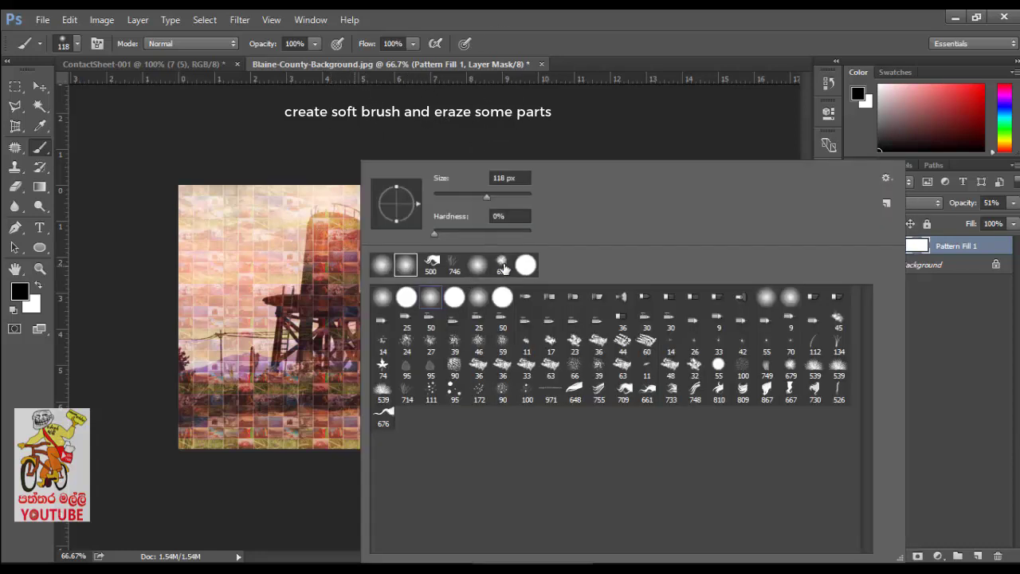
{"action": "left_click_drag", "start_coordinate": [489, 195], "coordinate": [491, 195]}
{"action": "left_click", "coordinate": [571, 16]}
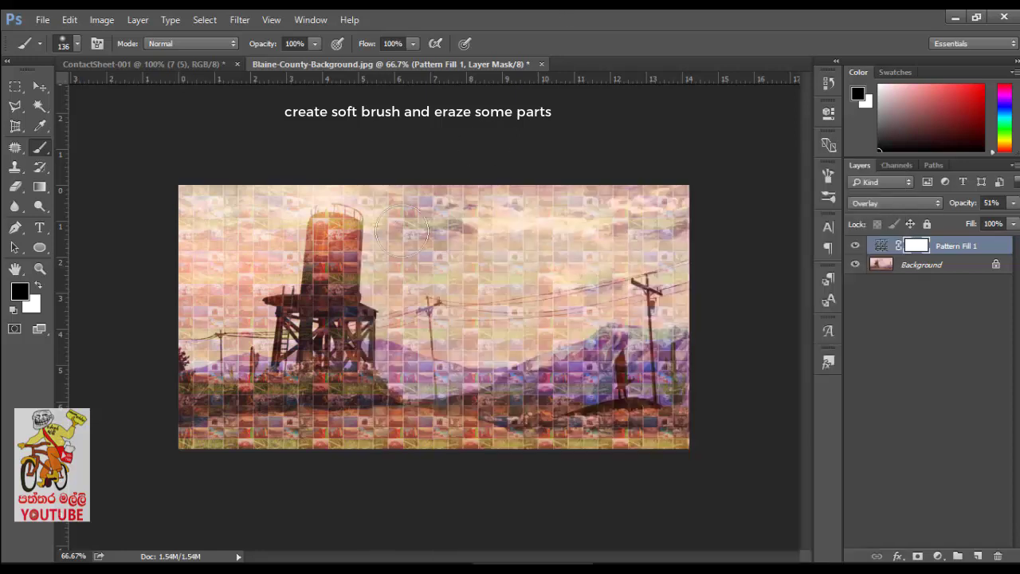
{"action": "left_click_drag", "start_coordinate": [333, 290], "coordinate": [378, 203]}
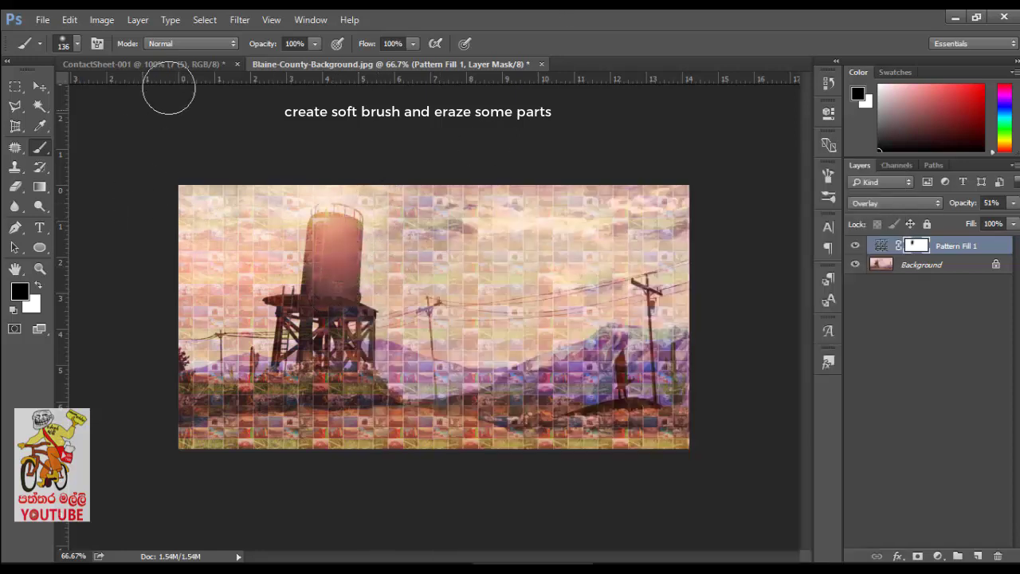
{"action": "left_click", "coordinate": [70, 19]}
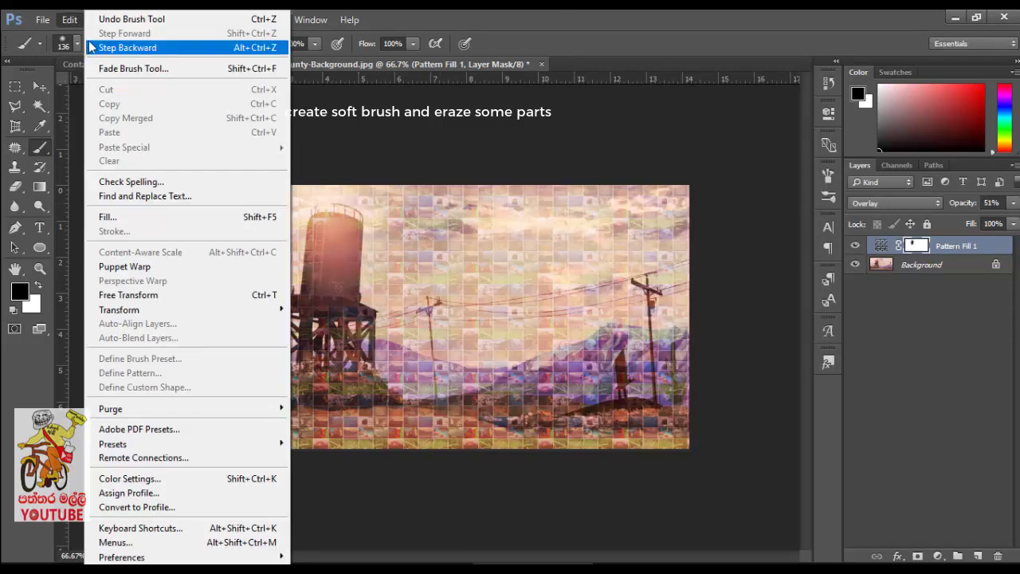
{"action": "left_click", "coordinate": [94, 16]}
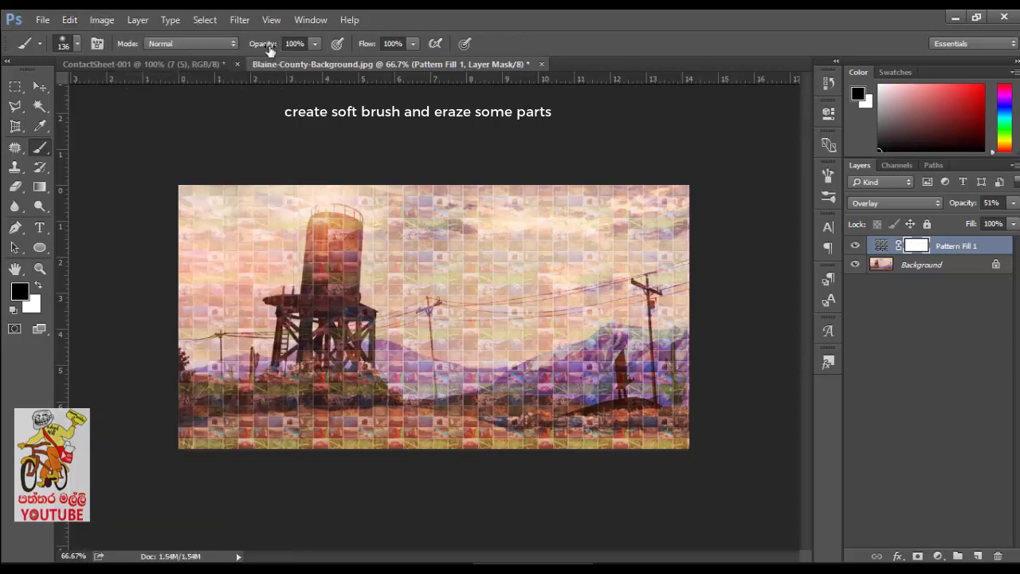
At 26% brush opacity, paint the mask over the water tower, right pole, figure and foreground.
{"action": "left_click_drag", "start_coordinate": [268, 45], "coordinate": [261, 49]}
{"action": "mouse_move", "coordinate": [318, 228]}
{"action": "left_mouse_down"}
{"action": "mouse_move", "coordinate": [342, 236]}
{"action": "mouse_move", "coordinate": [330, 245]}
{"action": "mouse_move", "coordinate": [360, 334]}
{"action": "mouse_move", "coordinate": [323, 256]}
{"action": "mouse_move", "coordinate": [308, 286]}
{"action": "left_mouse_up"}
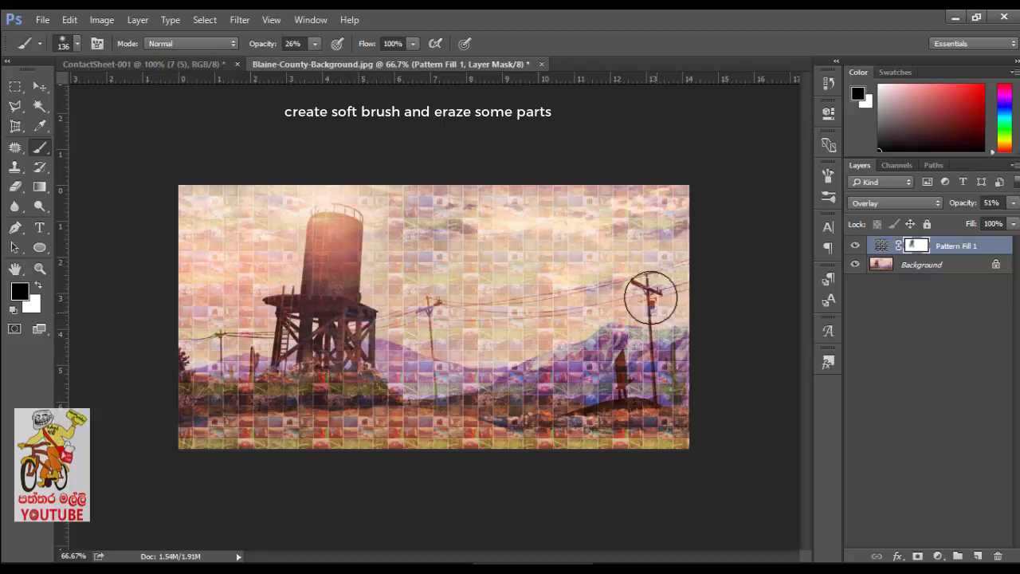
{"action": "mouse_move", "coordinate": [650, 297]}
{"action": "left_mouse_down"}
{"action": "mouse_move", "coordinate": [626, 373]}
{"action": "mouse_move", "coordinate": [585, 437]}
{"action": "left_mouse_up"}
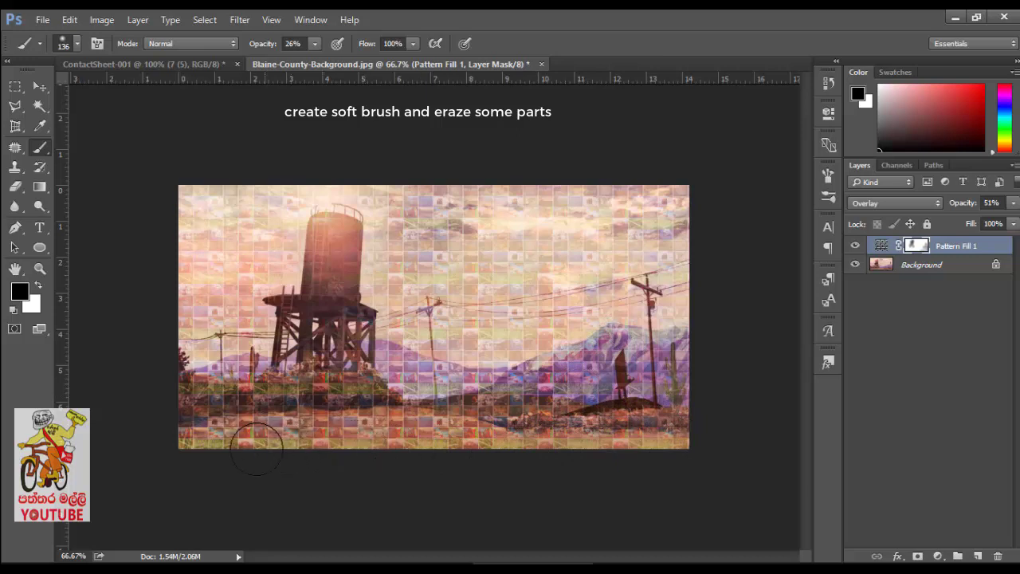
{"action": "mouse_move", "coordinate": [256, 447]}
{"action": "left_mouse_down"}
{"action": "mouse_move", "coordinate": [187, 398]}
{"action": "mouse_move", "coordinate": [245, 382]}
{"action": "mouse_move", "coordinate": [235, 390]}
{"action": "mouse_move", "coordinate": [335, 327]}
{"action": "mouse_move", "coordinate": [353, 360]}
{"action": "left_mouse_up"}
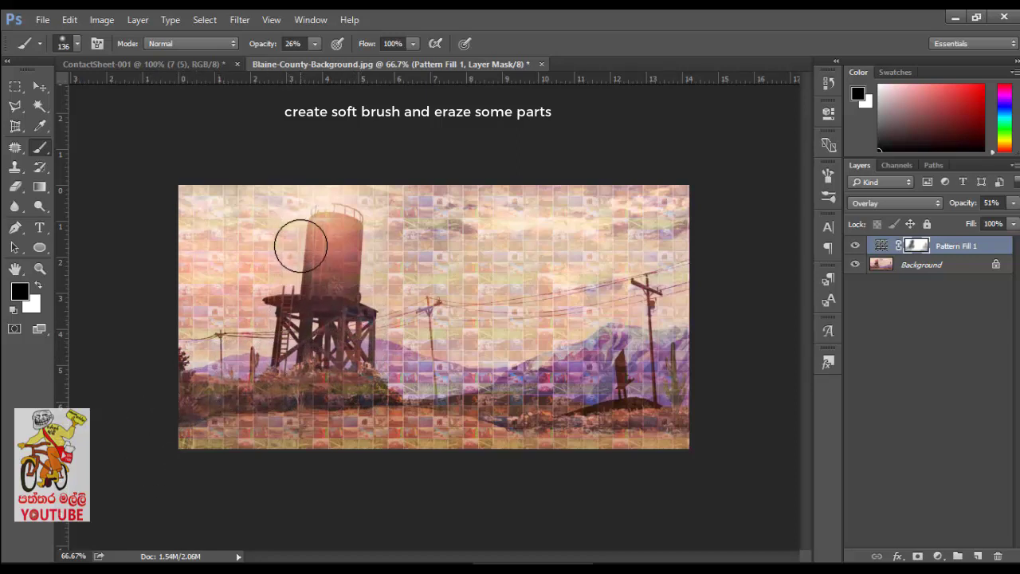
{"action": "mouse_move", "coordinate": [300, 246]}
{"action": "left_mouse_down"}
{"action": "mouse_move", "coordinate": [283, 279]}
{"action": "mouse_move", "coordinate": [341, 216]}
{"action": "mouse_move", "coordinate": [367, 257]}
{"action": "mouse_move", "coordinate": [319, 278]}
{"action": "mouse_move", "coordinate": [322, 348]}
{"action": "mouse_move", "coordinate": [303, 367]}
{"action": "mouse_move", "coordinate": [196, 387]}
{"action": "mouse_move", "coordinate": [177, 359]}
{"action": "mouse_move", "coordinate": [197, 431]}
{"action": "mouse_move", "coordinate": [462, 432]}
{"action": "mouse_move", "coordinate": [625, 363]}
{"action": "mouse_move", "coordinate": [539, 390]}
{"action": "mouse_move", "coordinate": [547, 417]}
{"action": "mouse_move", "coordinate": [440, 391]}
{"action": "mouse_move", "coordinate": [496, 382]}
{"action": "mouse_move", "coordinate": [387, 406]}
{"action": "mouse_move", "coordinate": [405, 406]}
{"action": "mouse_move", "coordinate": [292, 443]}
{"action": "mouse_move", "coordinate": [453, 444]}
{"action": "mouse_move", "coordinate": [182, 431]}
{"action": "mouse_move", "coordinate": [258, 433]}
{"action": "left_mouse_up"}
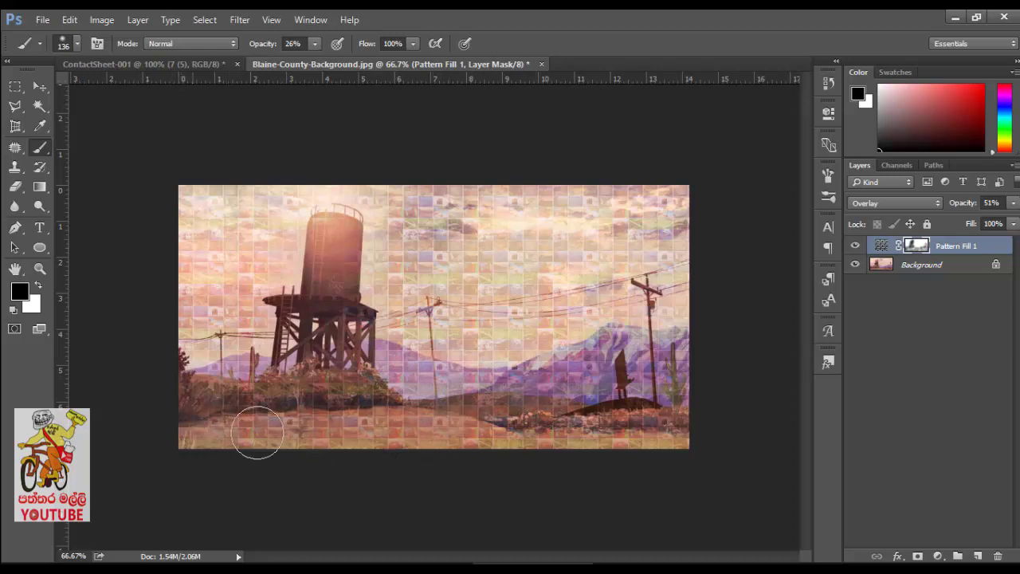
{"action": "mouse_move", "coordinate": [633, 282]}
{"action": "left_mouse_down"}
{"action": "mouse_move", "coordinate": [660, 285]}
{"action": "mouse_move", "coordinate": [645, 295]}
{"action": "mouse_move", "coordinate": [683, 408]}
{"action": "mouse_move", "coordinate": [622, 393]}
{"action": "mouse_move", "coordinate": [599, 358]}
{"action": "mouse_move", "coordinate": [666, 446]}
{"action": "left_mouse_up"}
Add a Hue/Saturation adjustment layer with Saturation raised slightly (+2).
{"action": "left_click", "coordinate": [937, 555]}
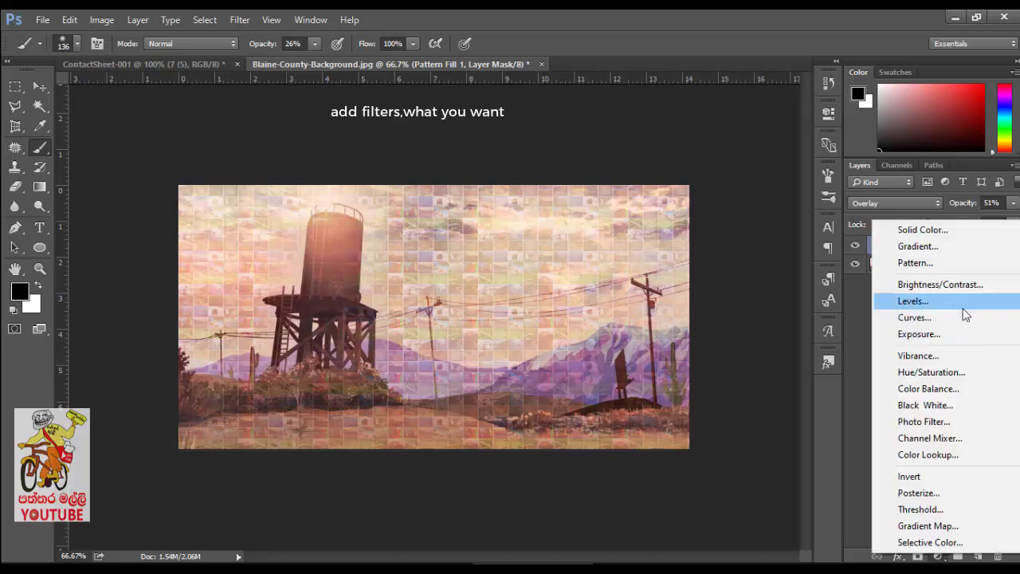
{"action": "left_click", "coordinate": [950, 376]}
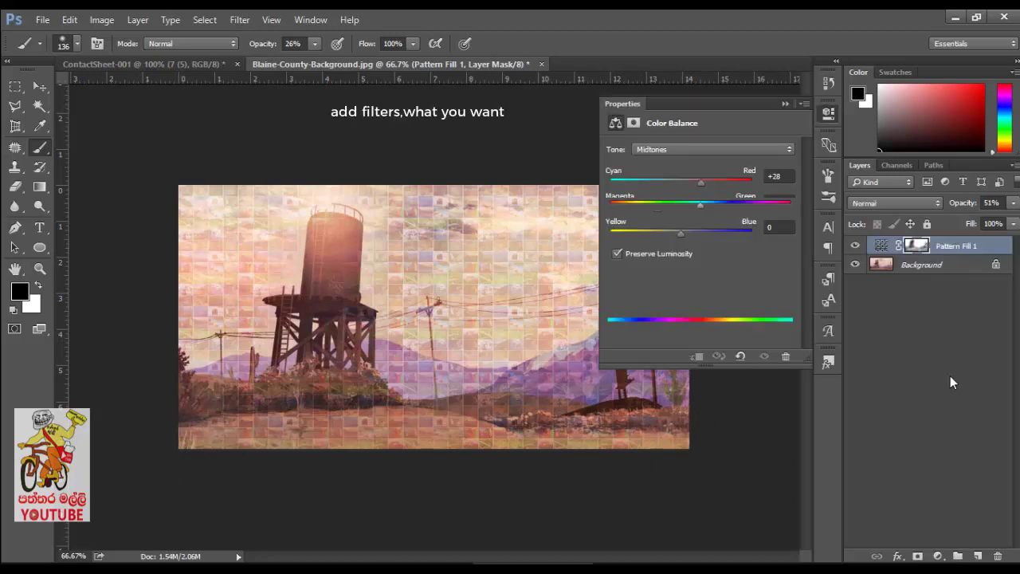
{"action": "mouse_move", "coordinate": [700, 233]}
{"action": "left_mouse_down"}
{"action": "mouse_move", "coordinate": [666, 234]}
{"action": "mouse_move", "coordinate": [739, 239]}
{"action": "mouse_move", "coordinate": [701, 235]}
{"action": "mouse_move", "coordinate": [722, 206]}
{"action": "mouse_move", "coordinate": [701, 206]}
{"action": "left_mouse_up"}
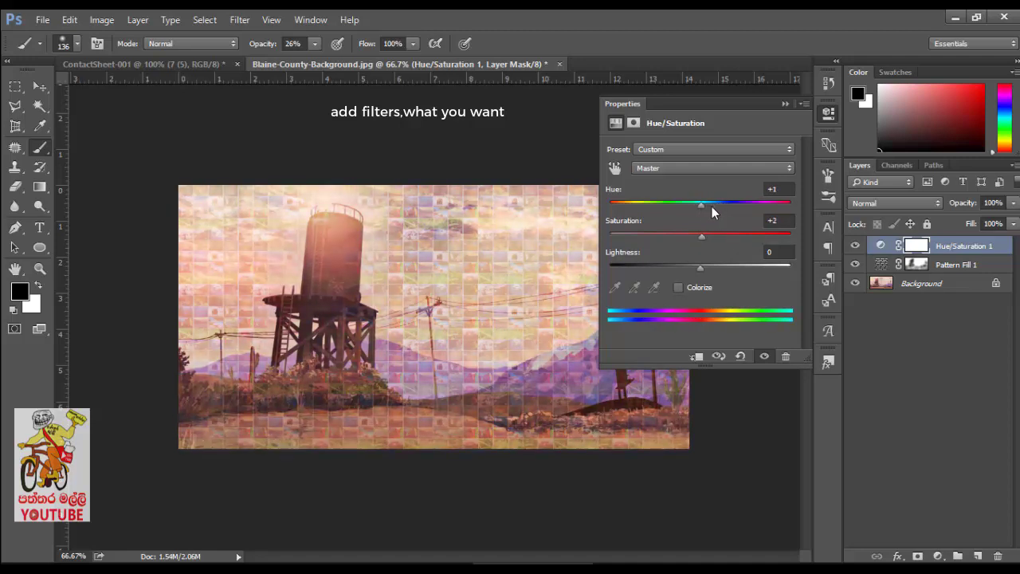
{"action": "left_click", "coordinate": [784, 104]}
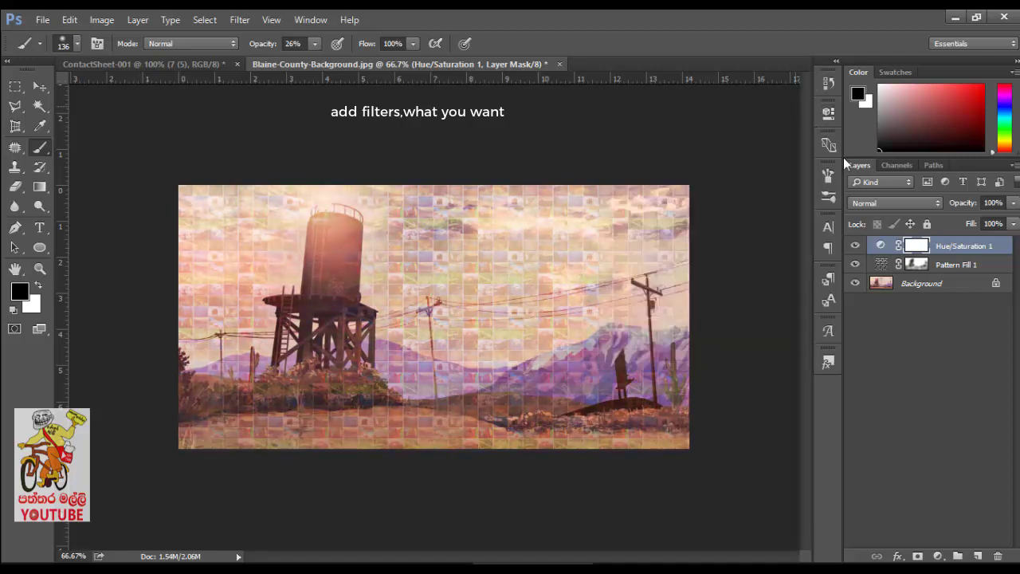
Add a Color Balance adjustment layer shifting the midtones toward cyan (−22 Cyan/Red).
{"action": "left_click", "coordinate": [938, 557]}
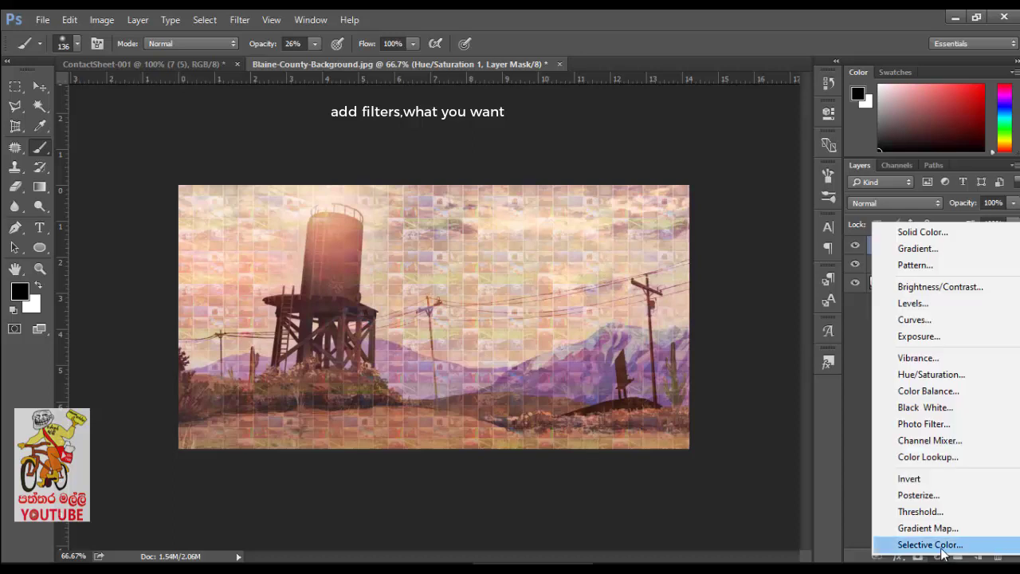
{"action": "left_click", "coordinate": [962, 392]}
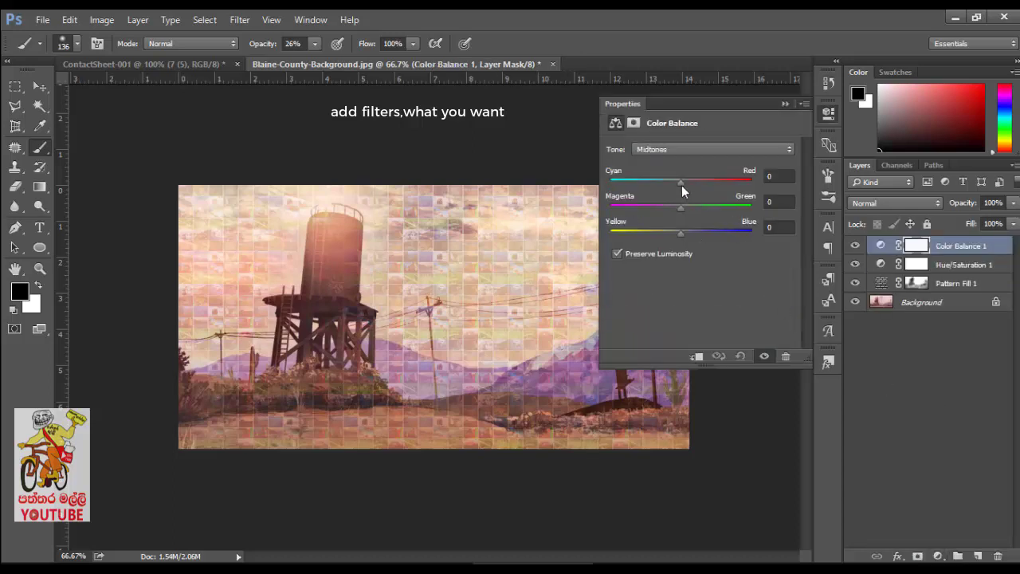
{"action": "mouse_move", "coordinate": [681, 185]}
{"action": "left_mouse_down"}
{"action": "mouse_move", "coordinate": [720, 182]}
{"action": "mouse_move", "coordinate": [665, 182]}
{"action": "mouse_move", "coordinate": [645, 211]}
{"action": "mouse_move", "coordinate": [697, 209]}
{"action": "mouse_move", "coordinate": [677, 210]}
{"action": "left_mouse_up"}
{"action": "left_click", "coordinate": [784, 104]}
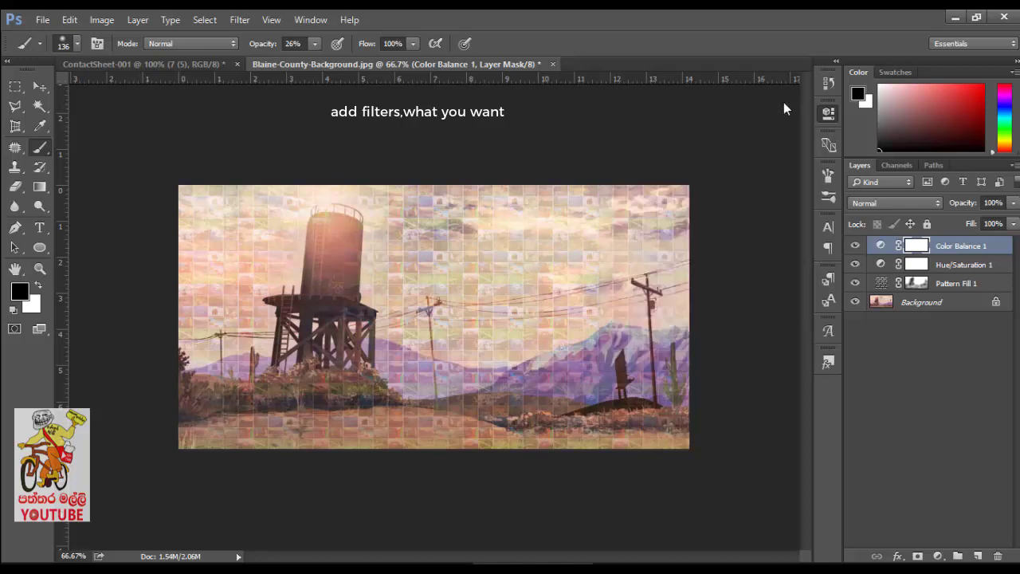
Add a Brightness/Contrast adjustment layer set to Brightness 25 and Contrast 10.
{"action": "left_click", "coordinate": [939, 553]}
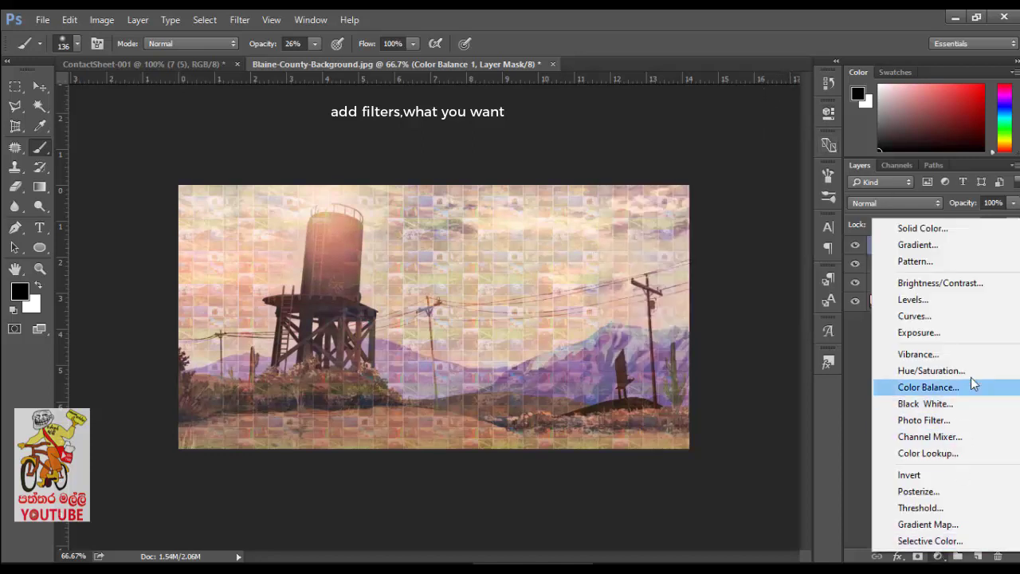
{"action": "left_click", "coordinate": [971, 282]}
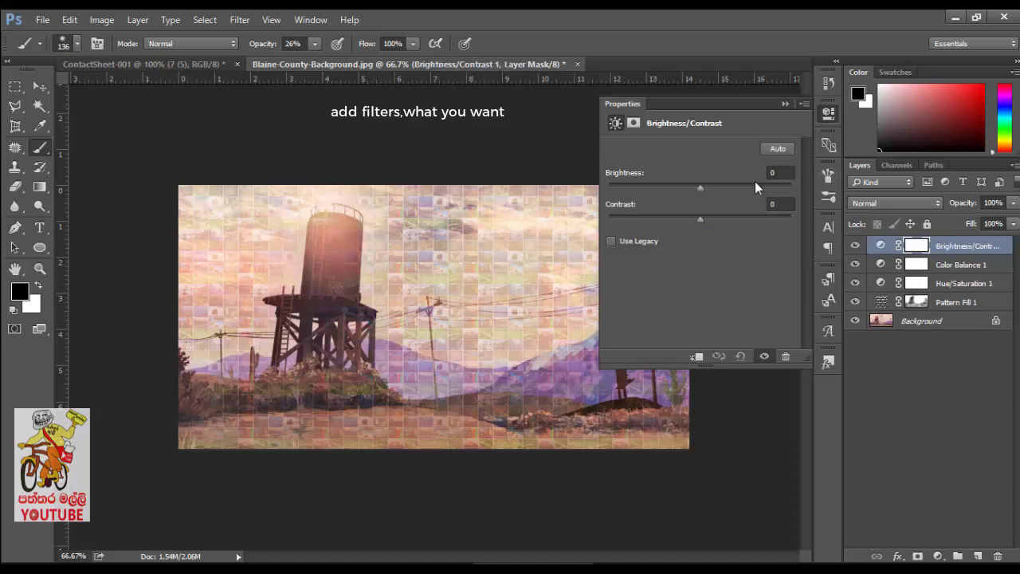
{"action": "mouse_move", "coordinate": [699, 188]}
{"action": "left_mouse_down"}
{"action": "mouse_move", "coordinate": [712, 191]}
{"action": "mouse_move", "coordinate": [690, 218]}
{"action": "mouse_move", "coordinate": [759, 221]}
{"action": "mouse_move", "coordinate": [709, 225]}
{"action": "left_mouse_up"}
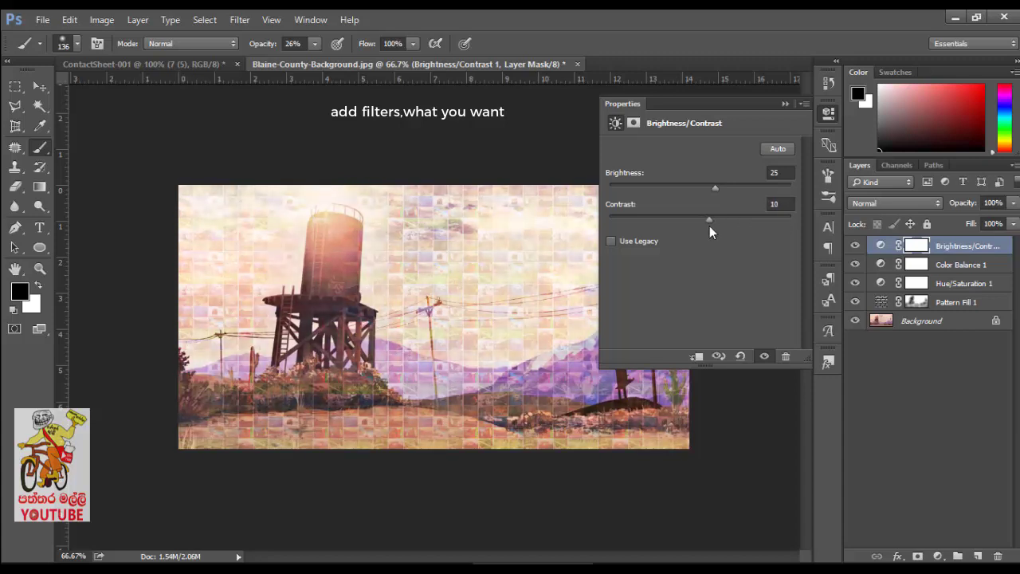
{"action": "left_click", "coordinate": [784, 104]}
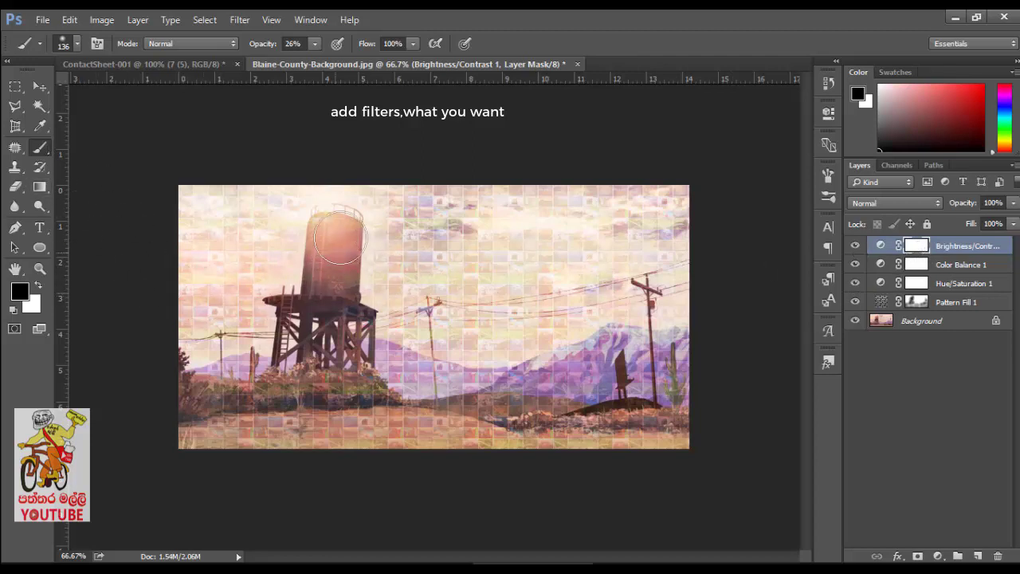
Paint the Brightness/Contrast and Hue/Saturation masks off the water tower and foreground.
{"action": "left_click_drag", "start_coordinate": [342, 263], "coordinate": [325, 313]}
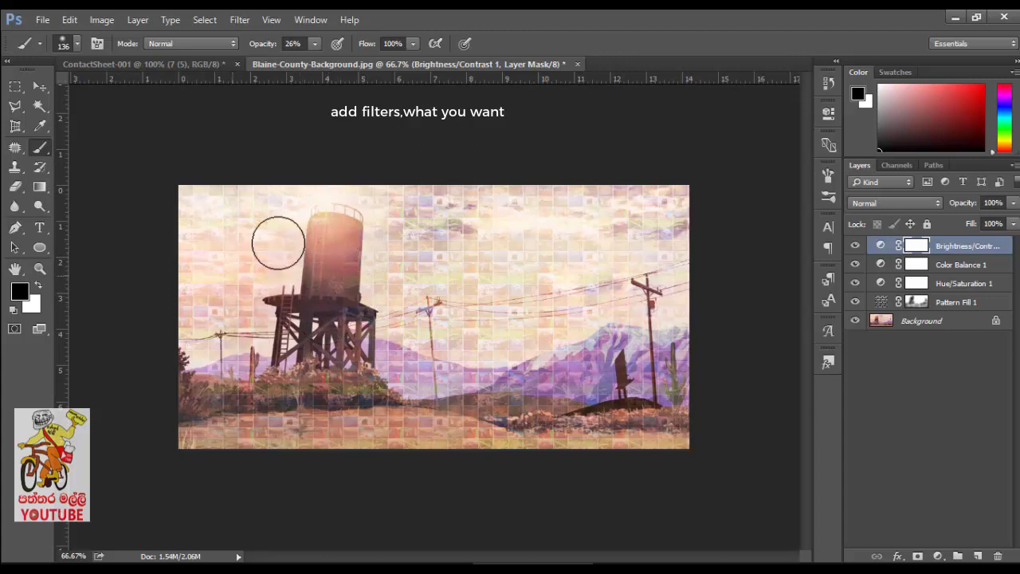
{"action": "mouse_move", "coordinate": [204, 381]}
{"action": "left_mouse_down"}
{"action": "mouse_move", "coordinate": [639, 375]}
{"action": "mouse_move", "coordinate": [584, 396]}
{"action": "left_mouse_up"}
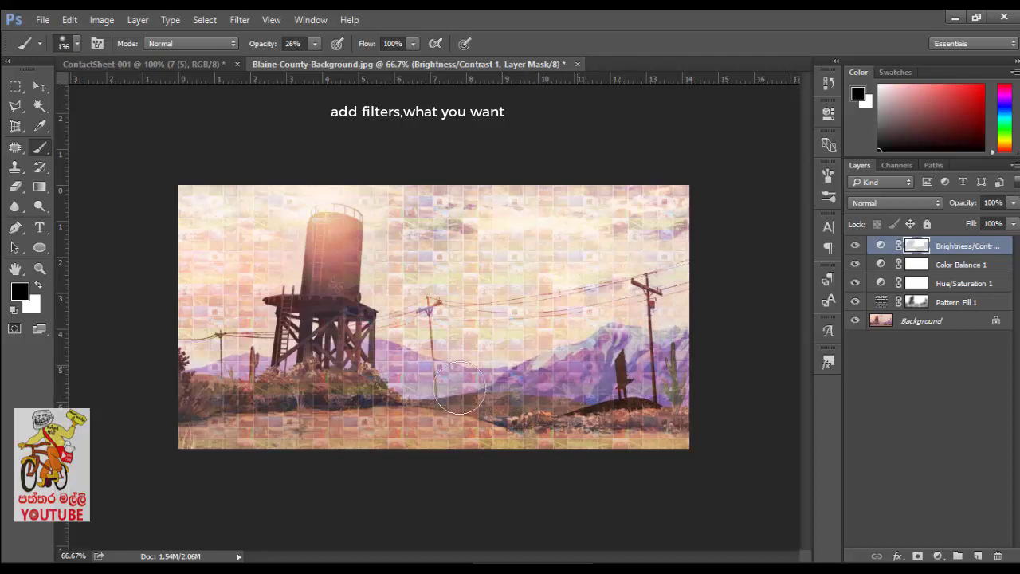
{"action": "mouse_move", "coordinate": [412, 368]}
{"action": "left_mouse_down"}
{"action": "mouse_move", "coordinate": [394, 364]}
{"action": "mouse_move", "coordinate": [419, 375]}
{"action": "mouse_move", "coordinate": [386, 358]}
{"action": "left_mouse_up"}
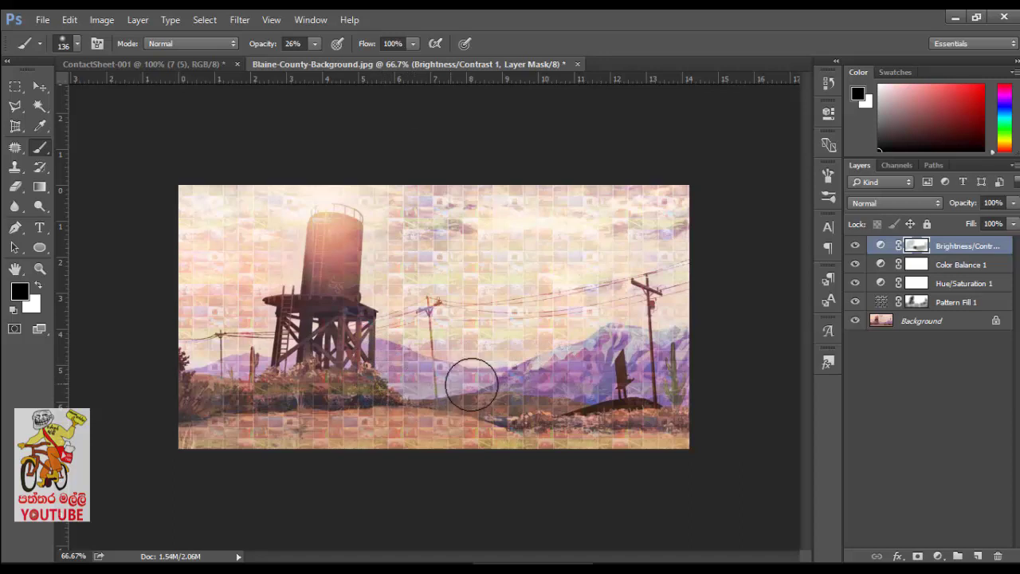
{"action": "left_click", "coordinate": [921, 267]}
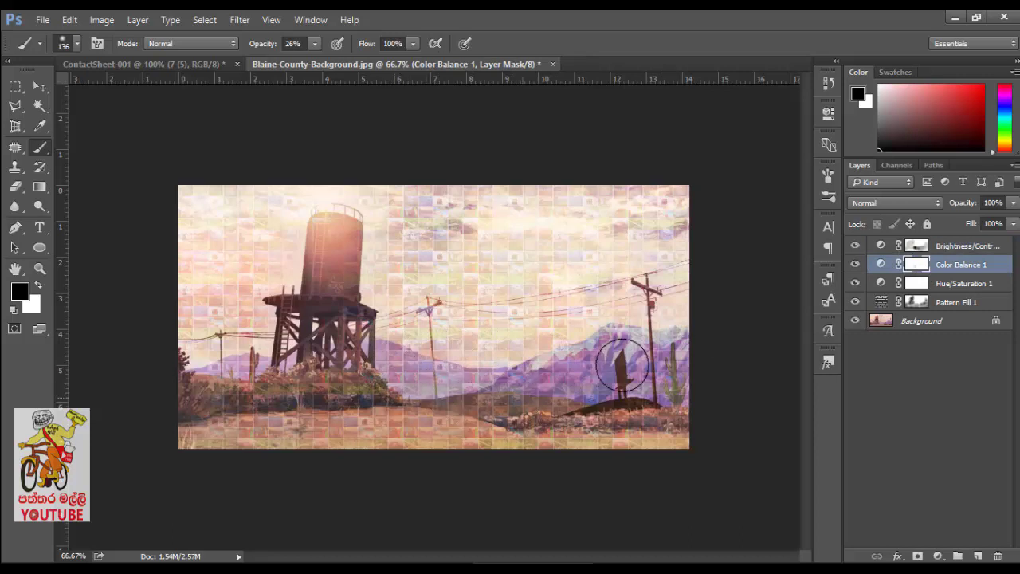
{"action": "left_click", "coordinate": [908, 291]}
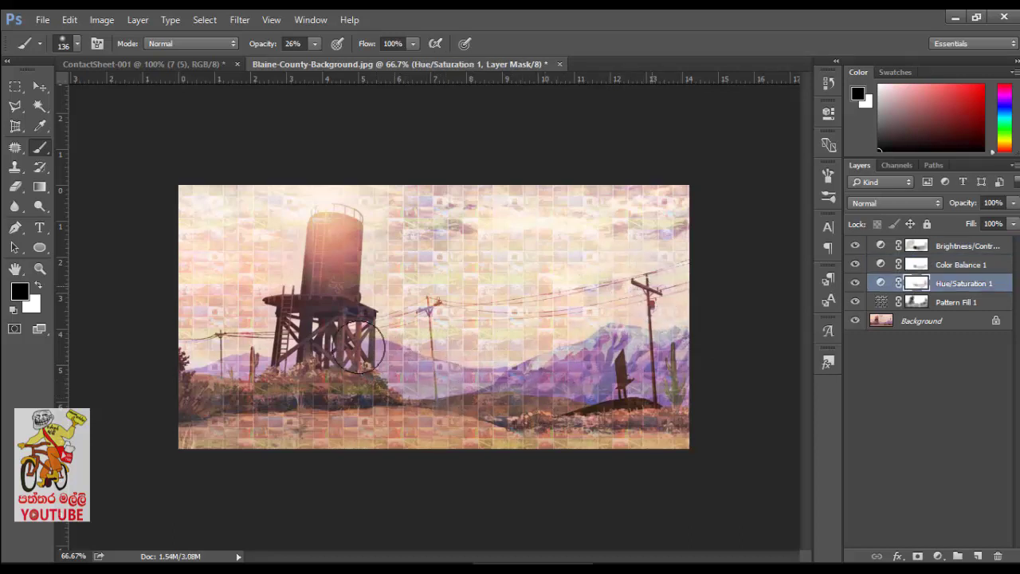
{"action": "left_click_drag", "start_coordinate": [270, 286], "coordinate": [286, 244]}
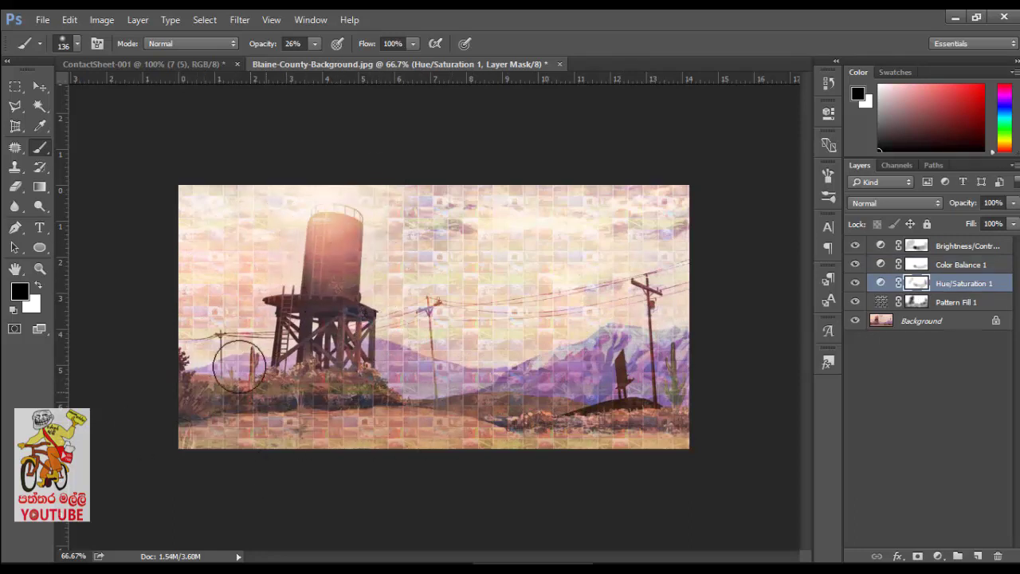
{"action": "left_click_drag", "start_coordinate": [451, 434], "coordinate": [182, 456]}
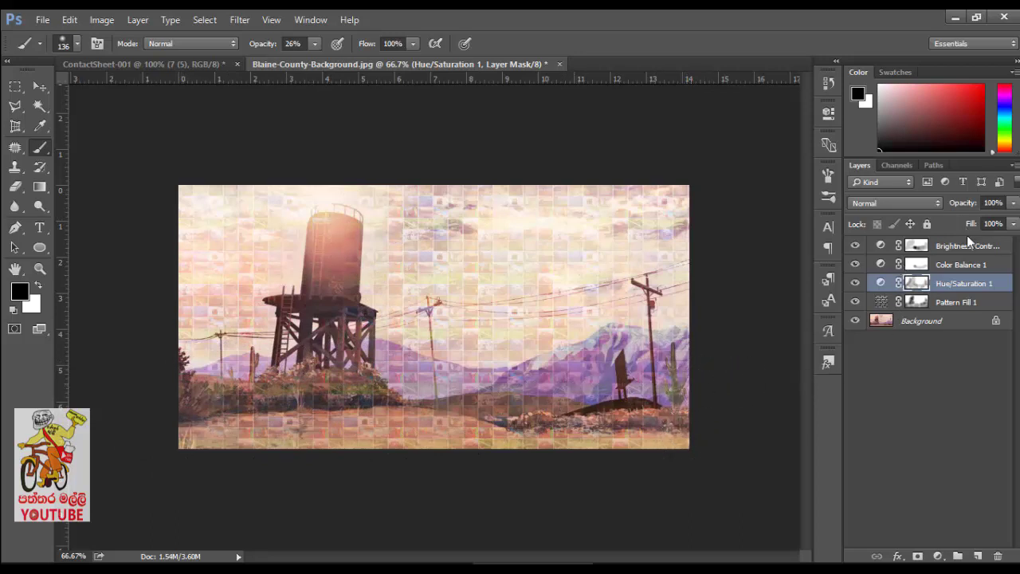
Raise the Pattern Fill 1 layer opacity to 79%.
{"action": "left_click", "coordinate": [946, 252]}
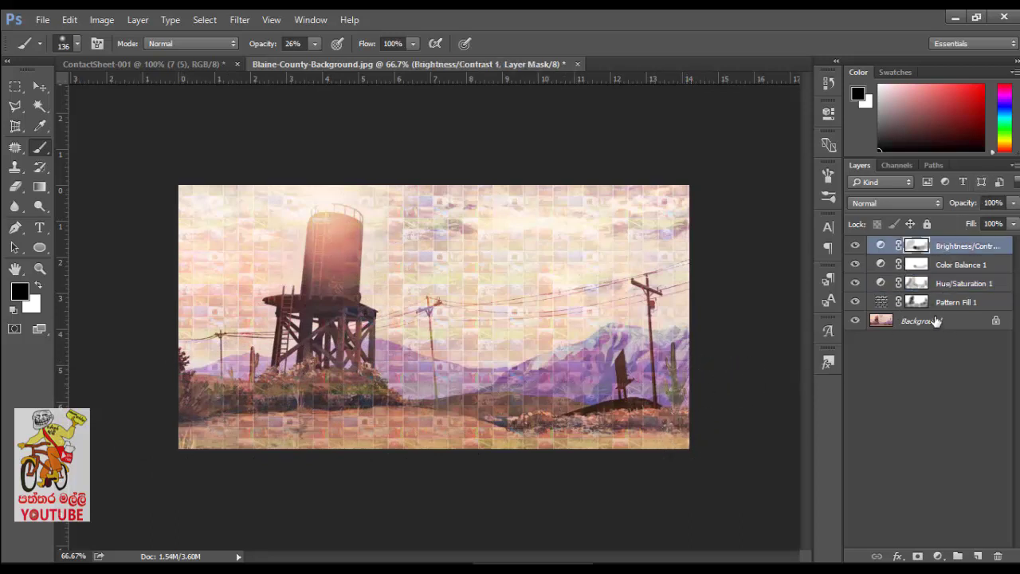
{"action": "left_click", "coordinate": [937, 321]}
{"action": "left_click", "coordinate": [941, 303]}
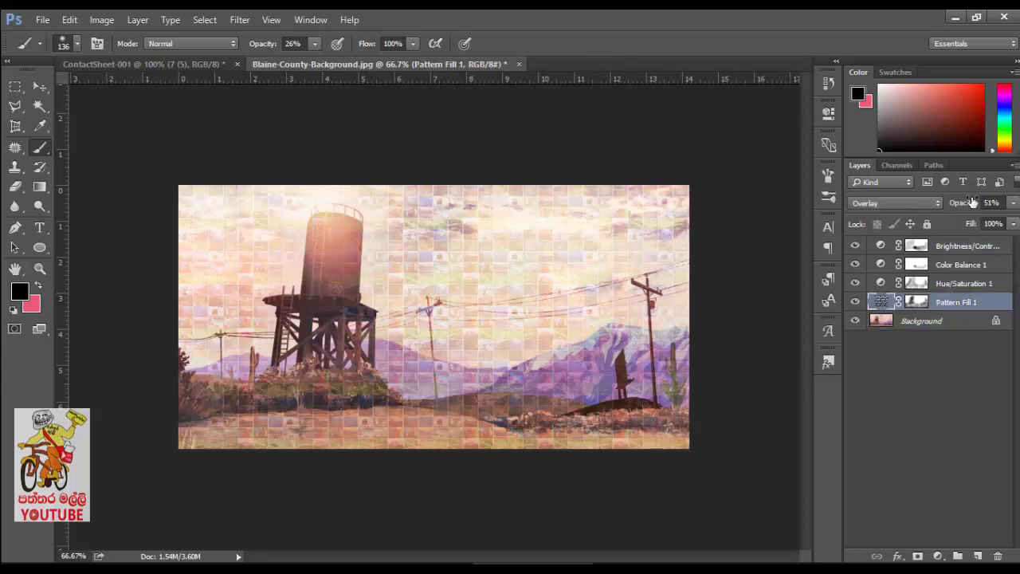
{"action": "left_click_drag", "start_coordinate": [955, 206], "coordinate": [988, 205]}
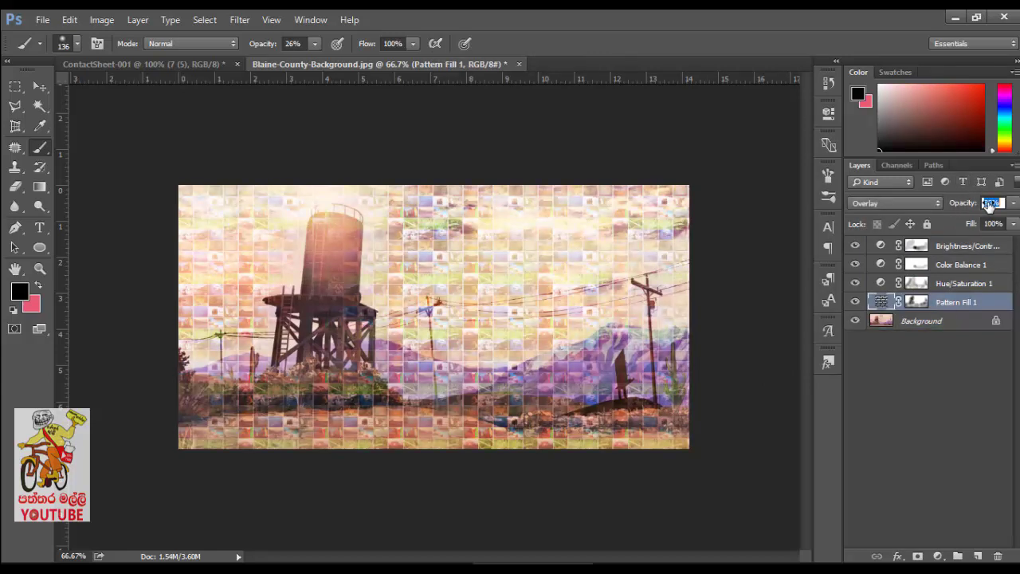
{"action": "left_click_drag", "start_coordinate": [980, 207], "coordinate": [976, 208]}
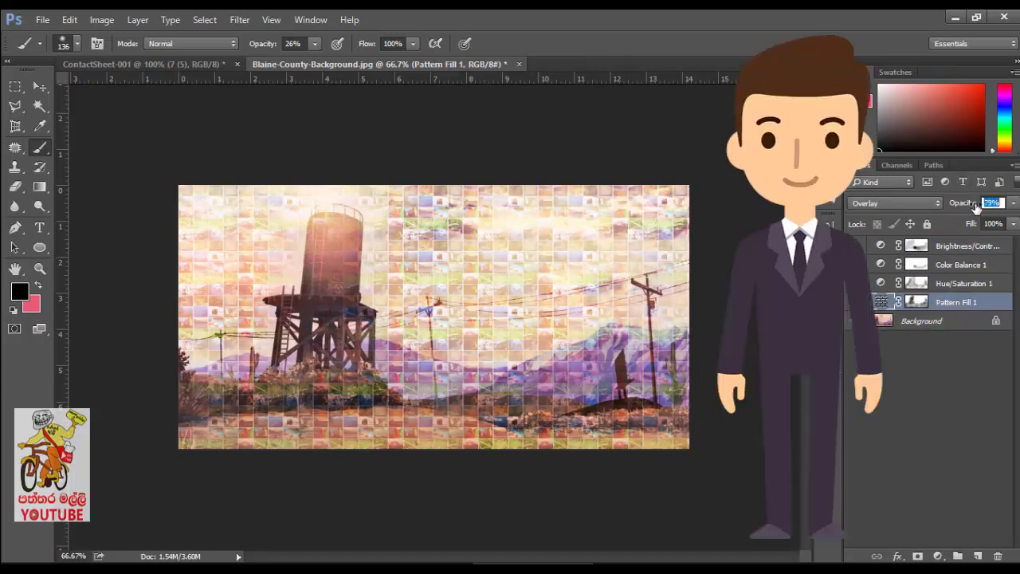
{"action": "left_click", "coordinate": [40, 86]}
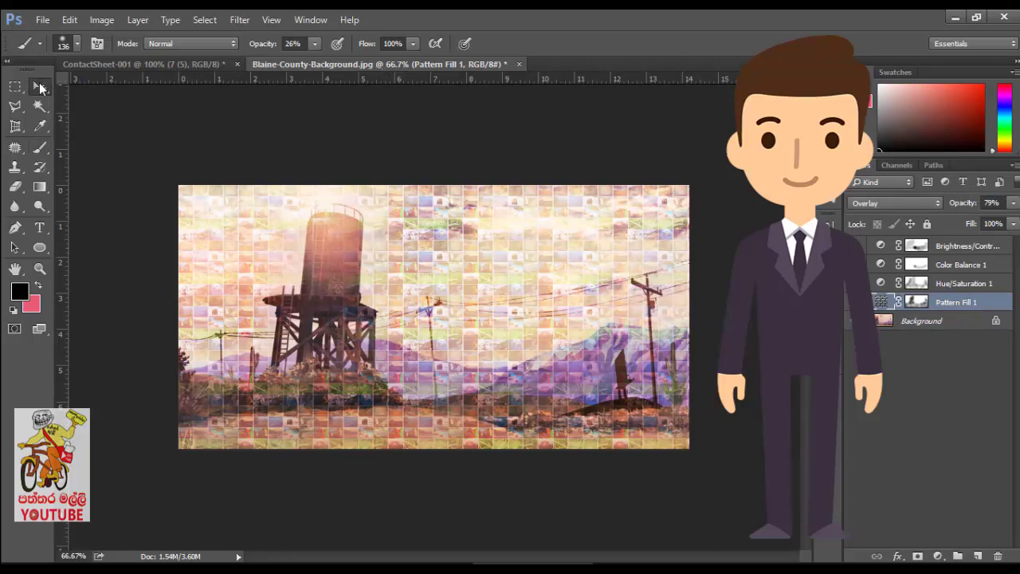